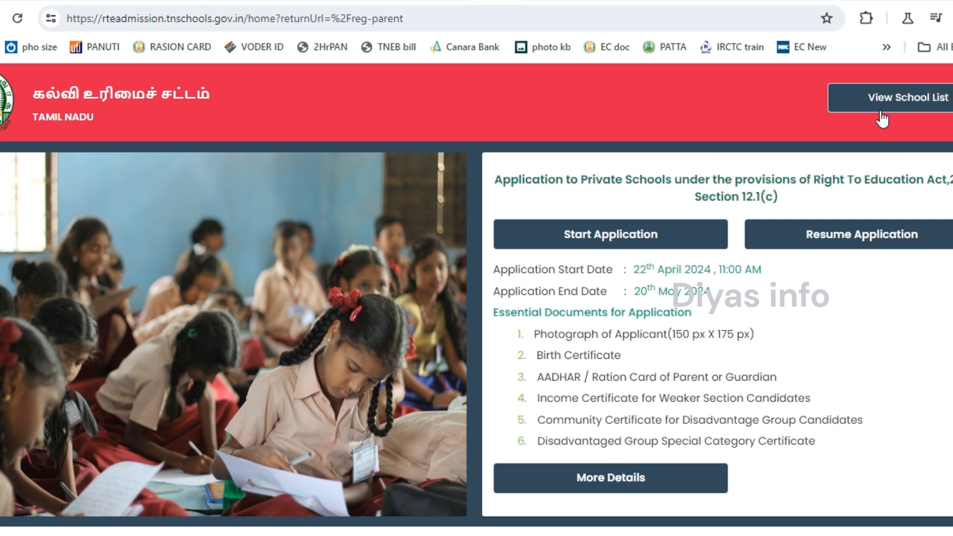
click(913, 110)
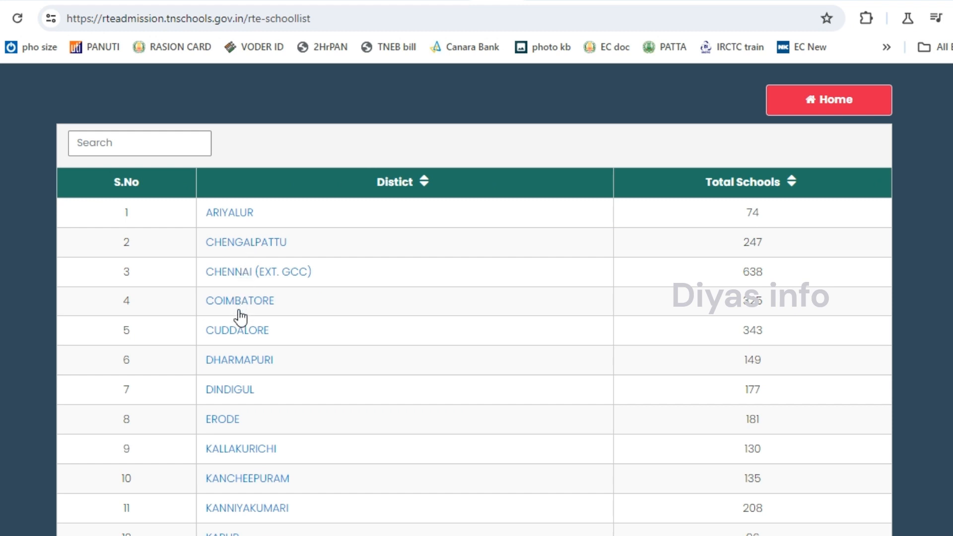
scroll(402, 375, down, 10)
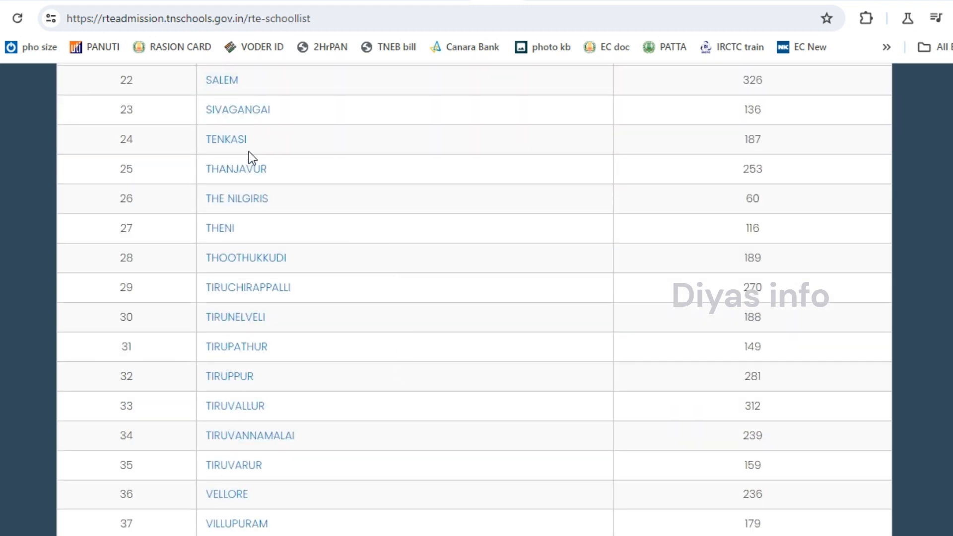
click(228, 143)
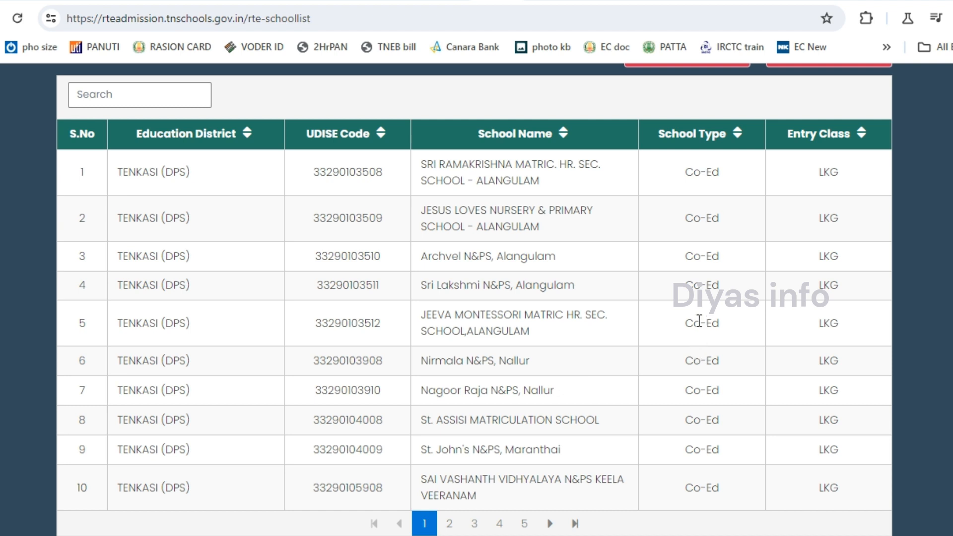
scroll(699, 322, up, 1)
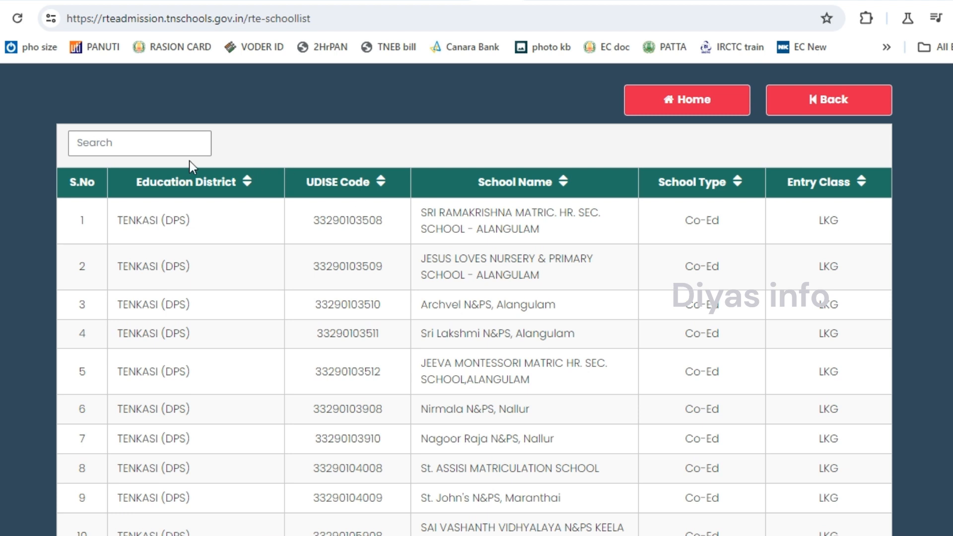
click(161, 146)
text(tenk)
drag(154, 144, 49, 141)
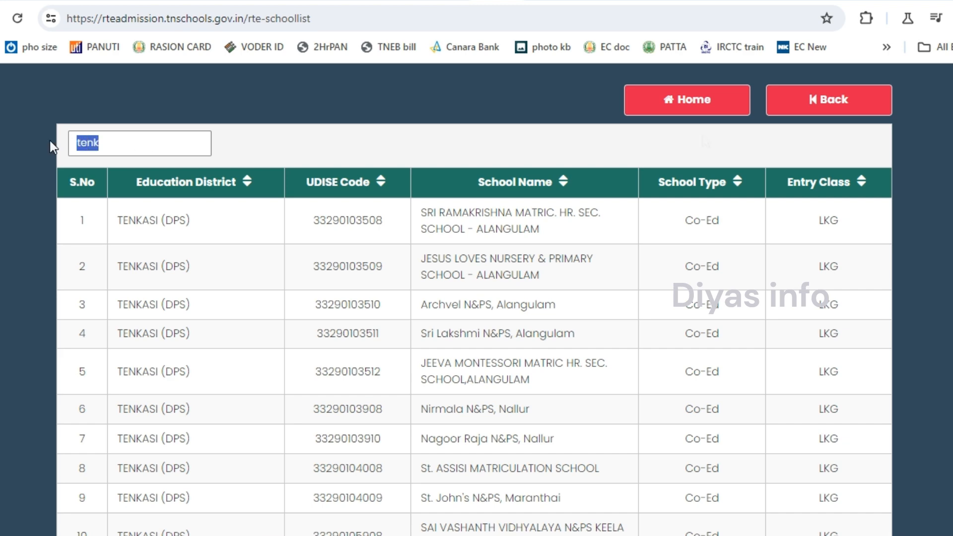
click(692, 100)
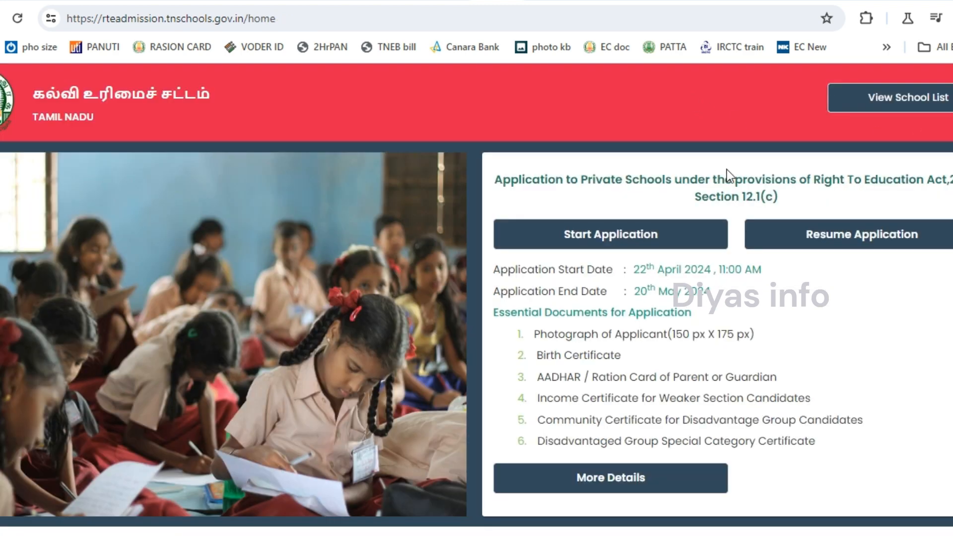
Start a new RTE application, enter the child's name and set gender to Female.
click(618, 237)
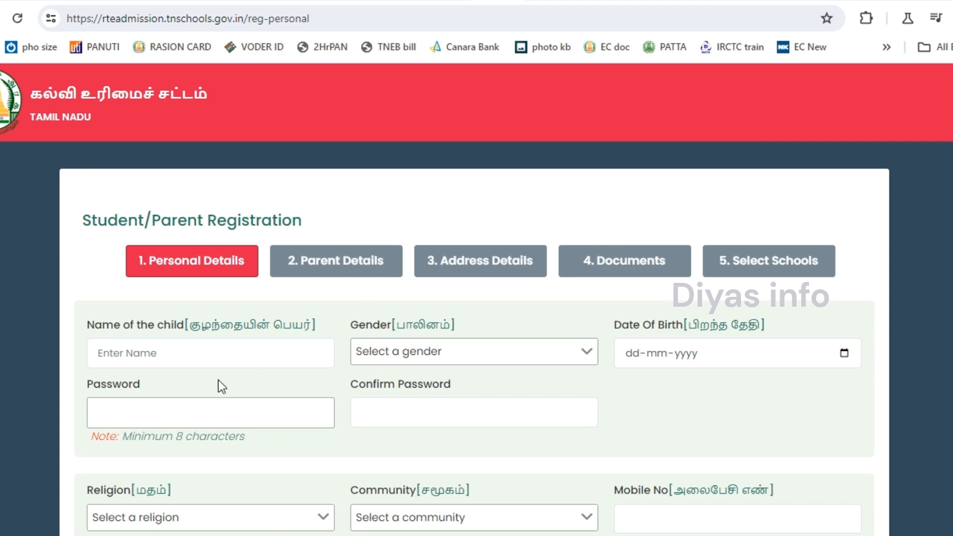
scroll(204, 209, down, 3)
click(204, 209)
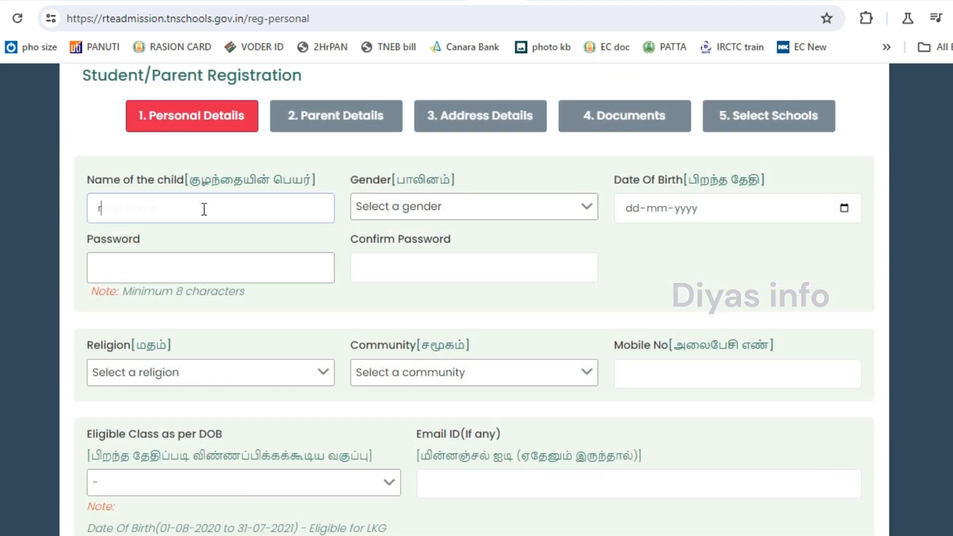
key(Tab)
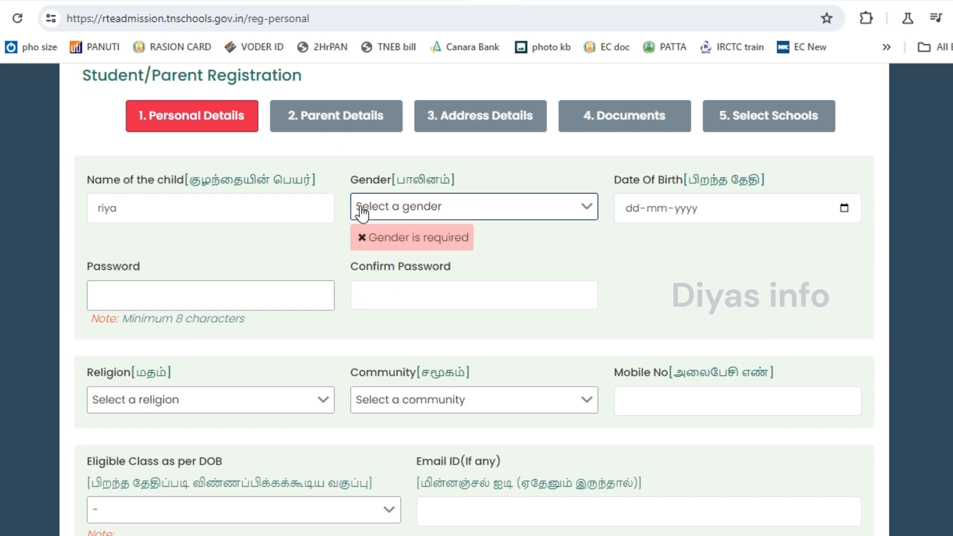
click(362, 211)
click(376, 260)
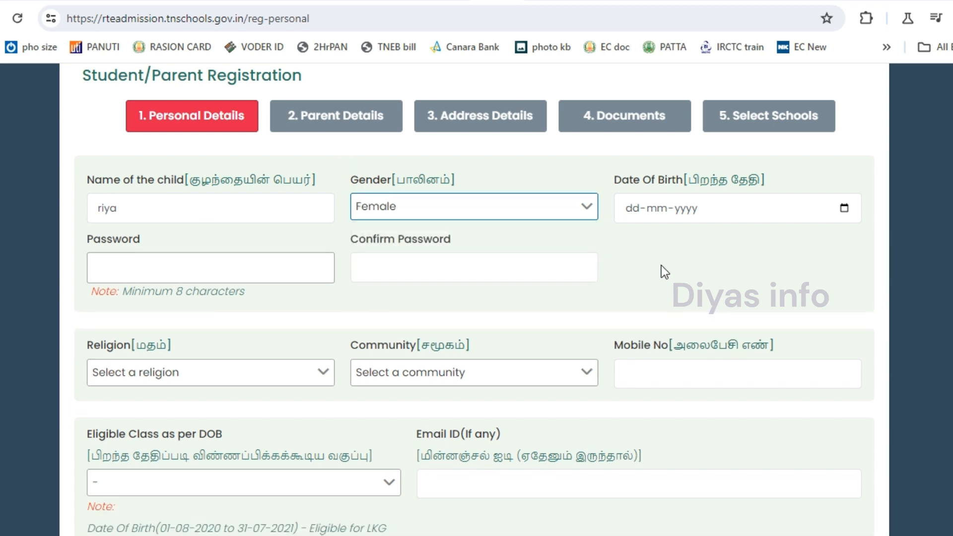
Enter the date of birth 01-01-2021, then set and confirm the account password.
click(683, 209)
click(630, 213)
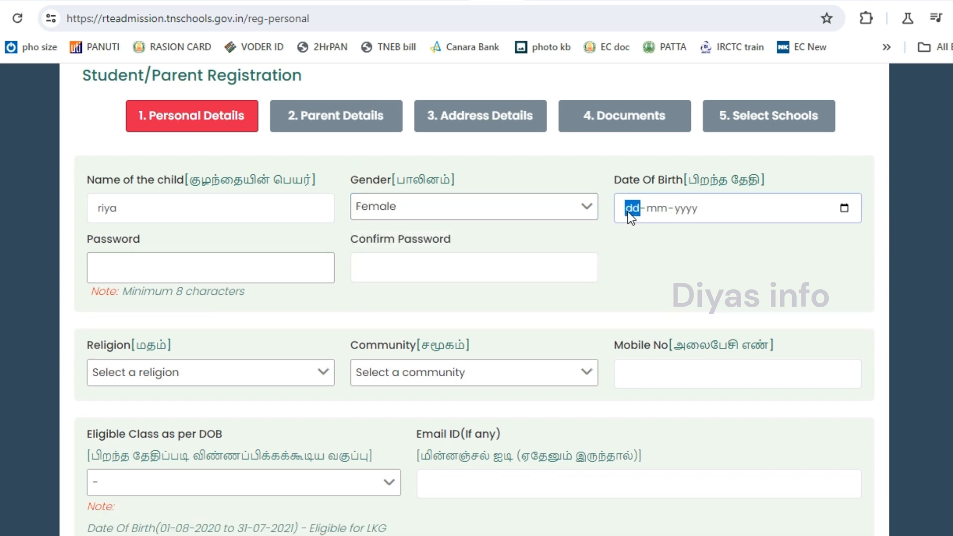
text(0101)
text(•••)
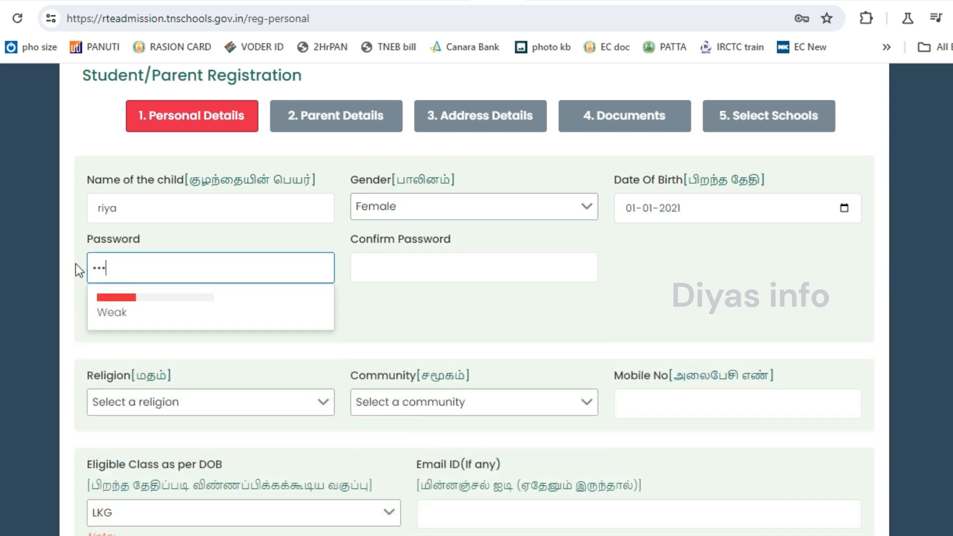
text(•••••)
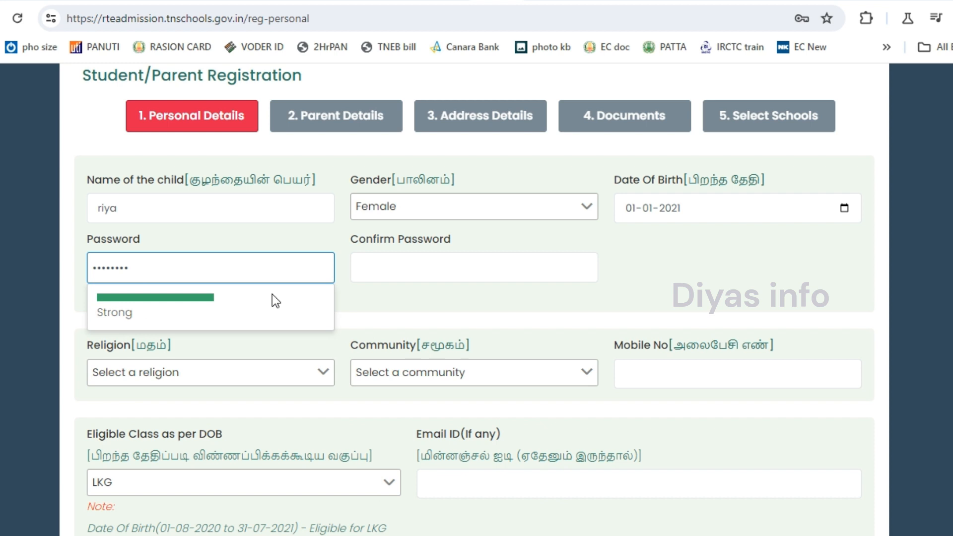
click(375, 276)
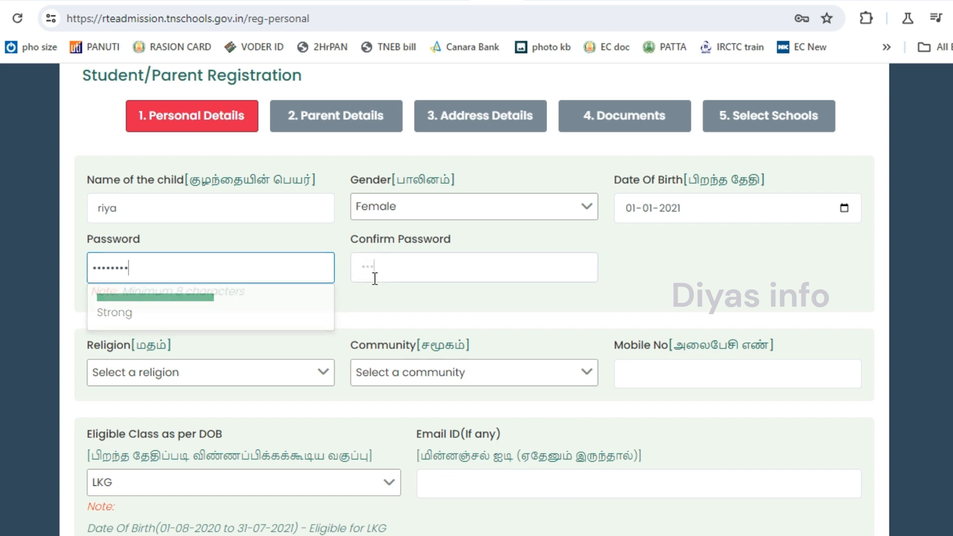
text(•••••••)
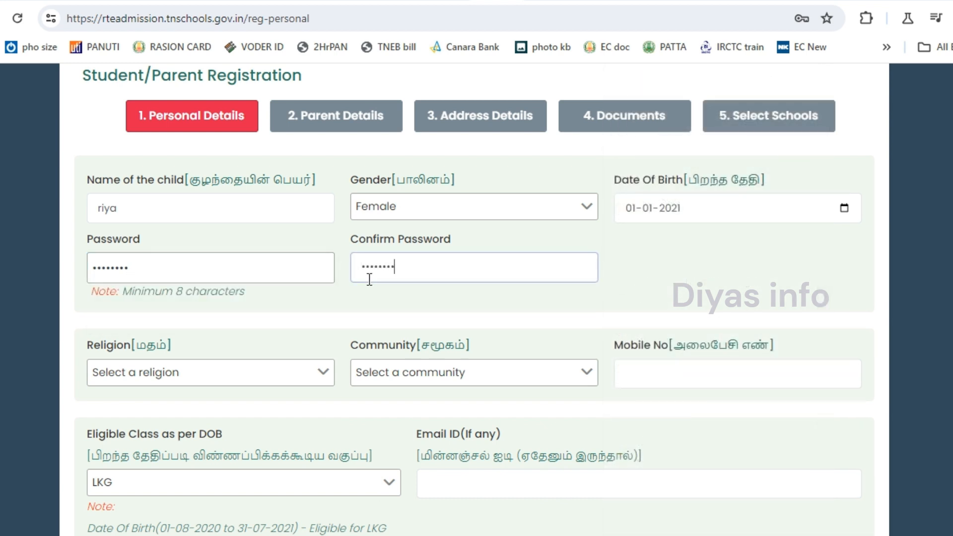
Choose religion Christian and community BC-Others, enter the mobile number, and save the registration.
click(228, 383)
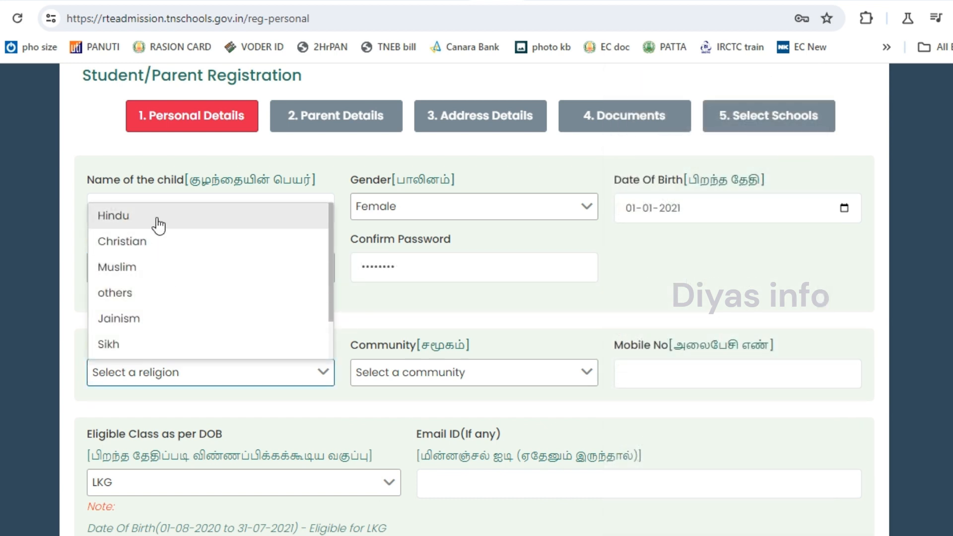
click(152, 242)
click(407, 381)
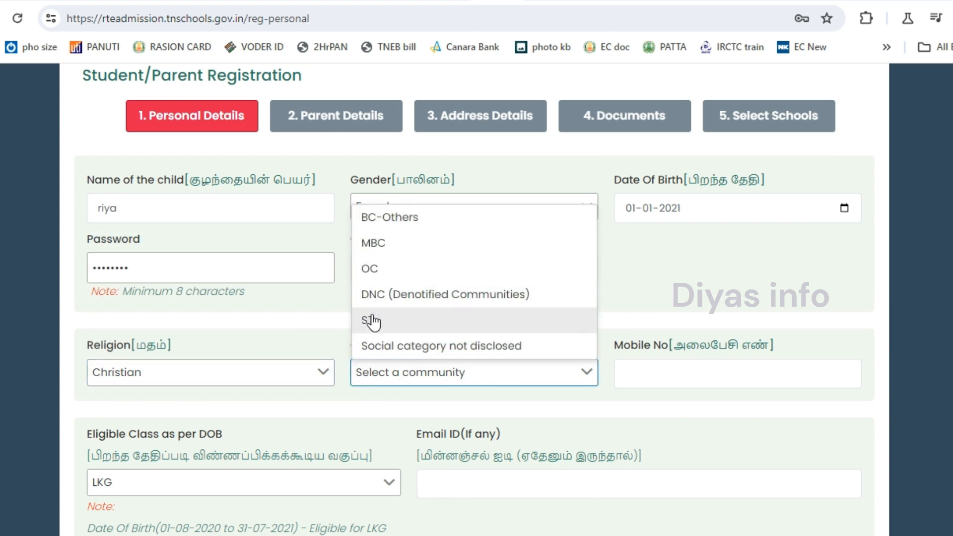
click(372, 219)
click(653, 378)
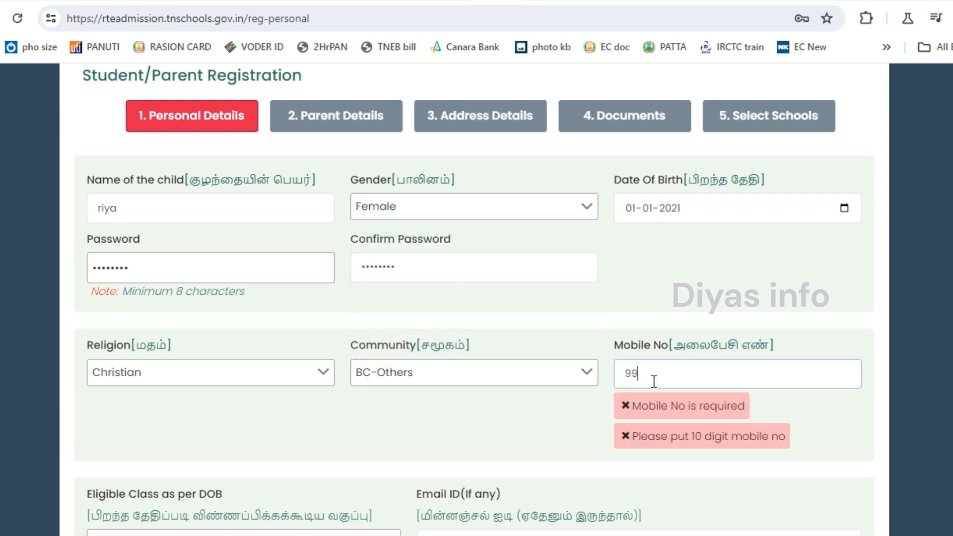
scroll(546, 367, down, 3)
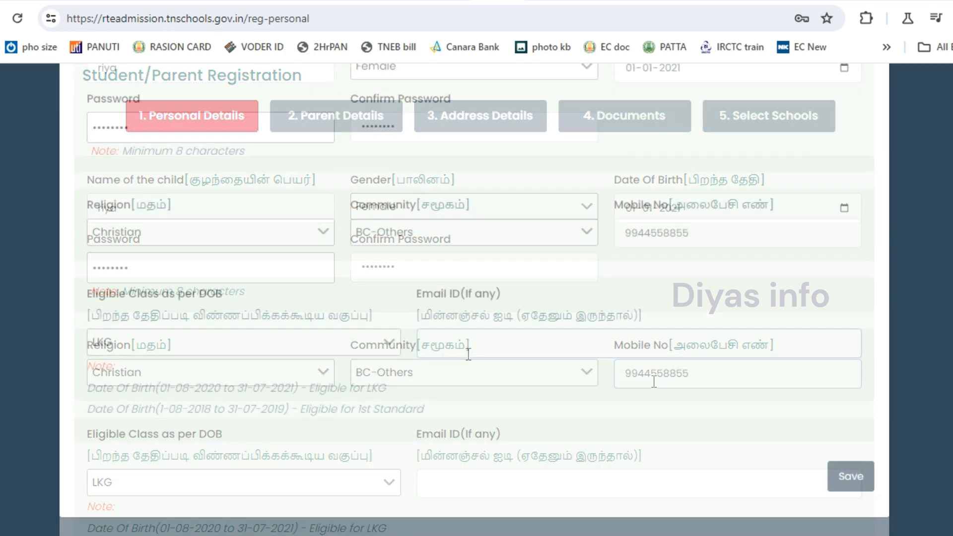
click(468, 354)
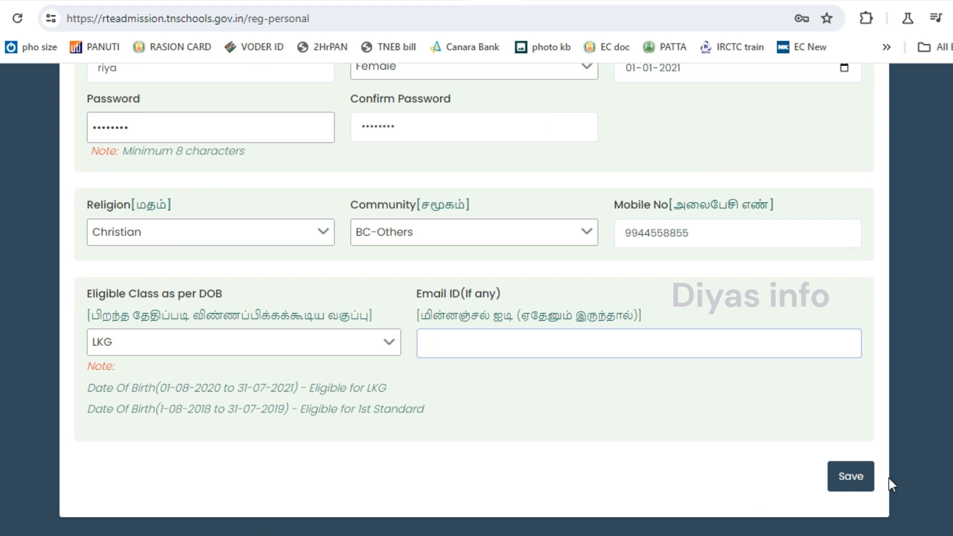
click(852, 478)
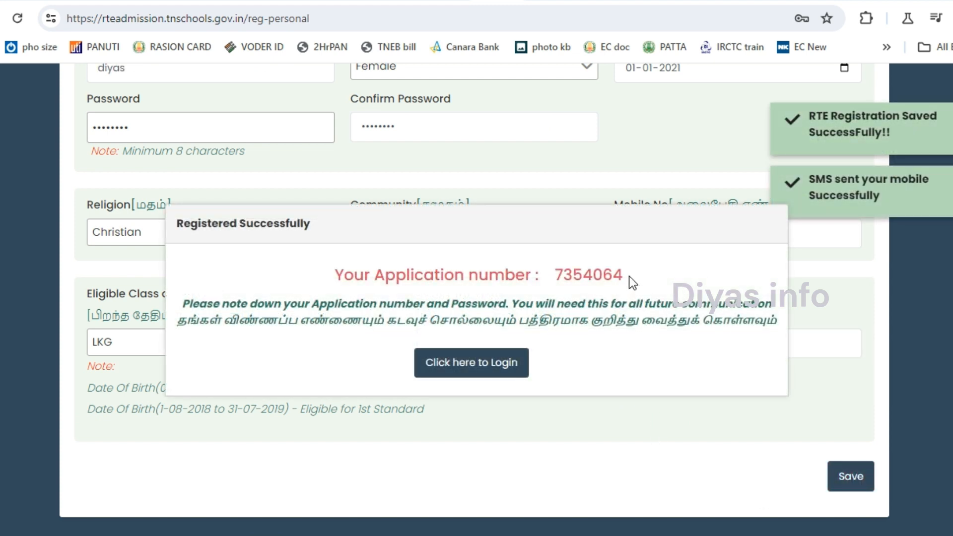
Copy the issued application number and log in with it and the password.
drag(629, 276, 559, 271)
drag(630, 276, 559, 270)
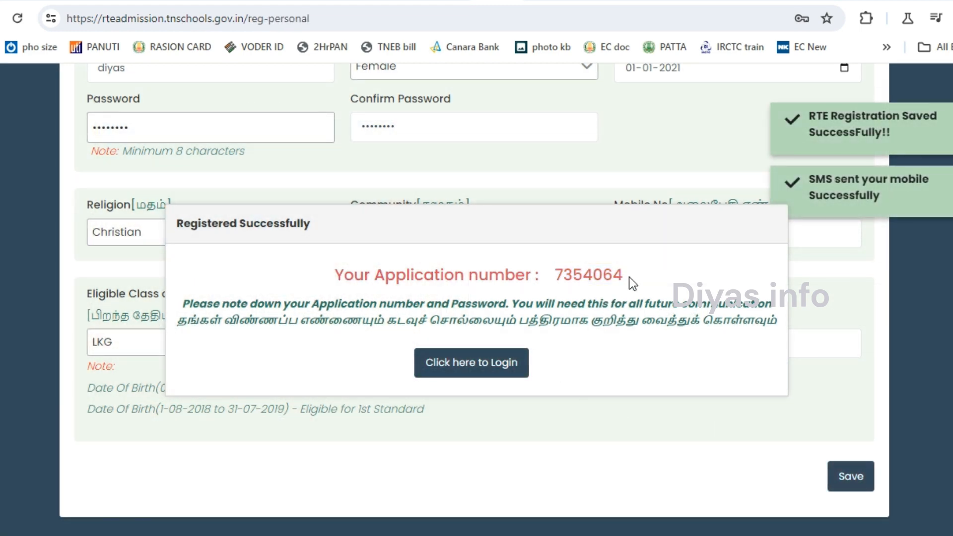
drag(629, 276, 559, 270)
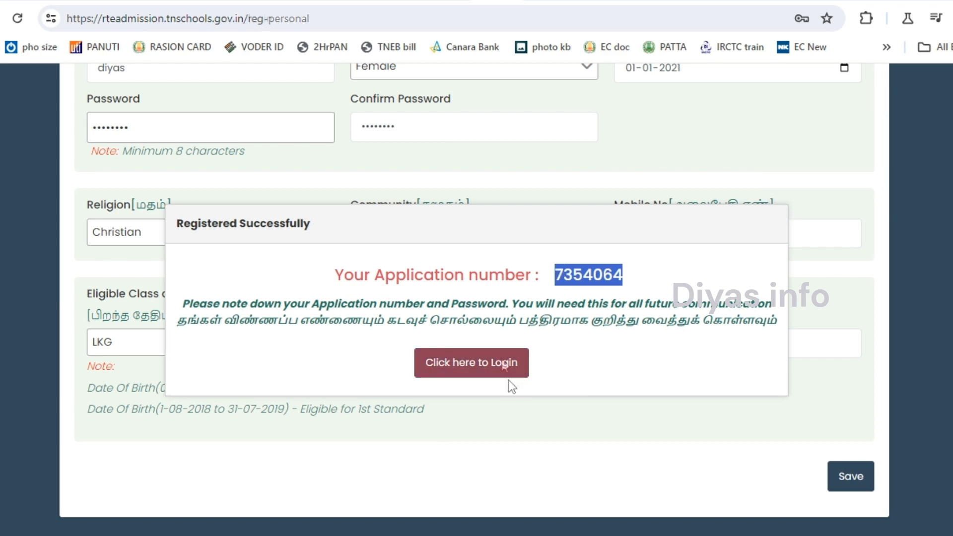
click(491, 367)
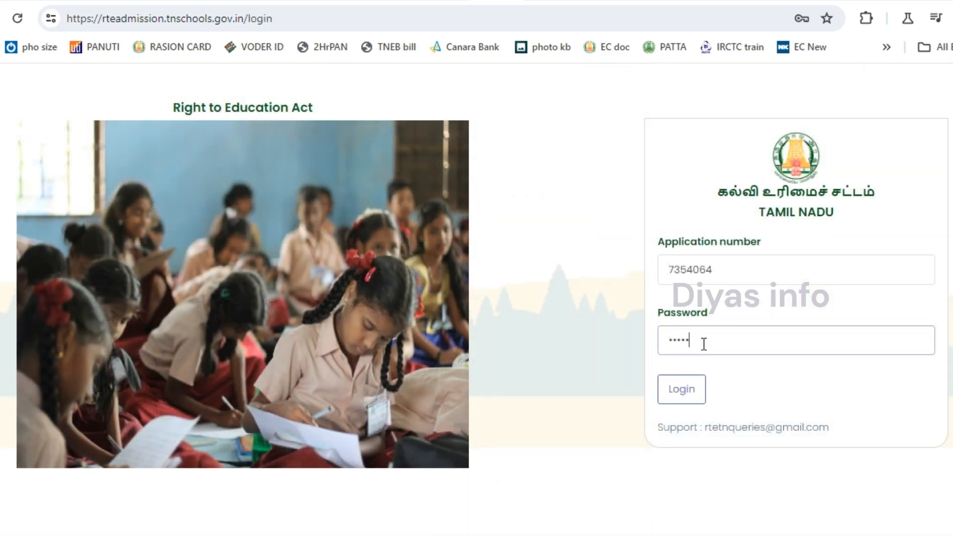
click(676, 395)
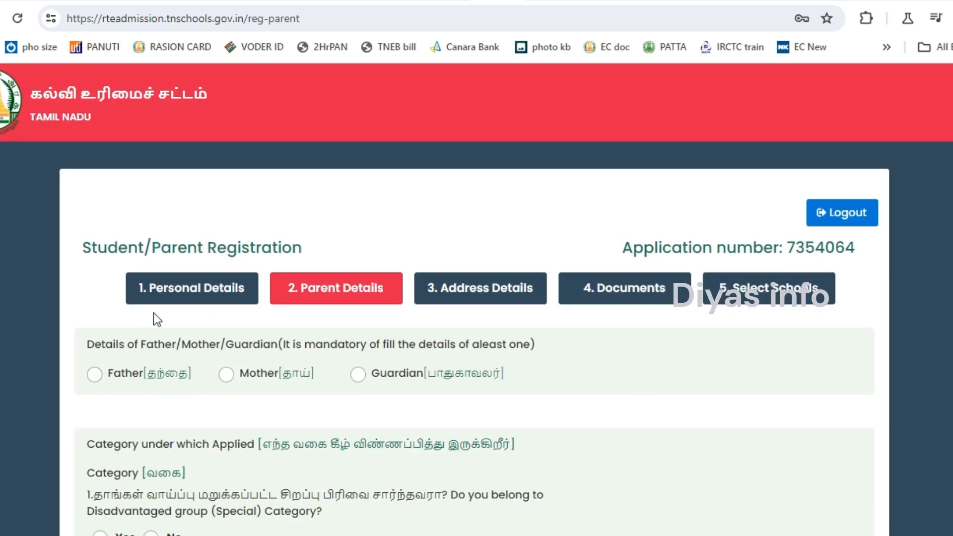
Choose to fill in the Father's details and enter the father's name.
click(95, 374)
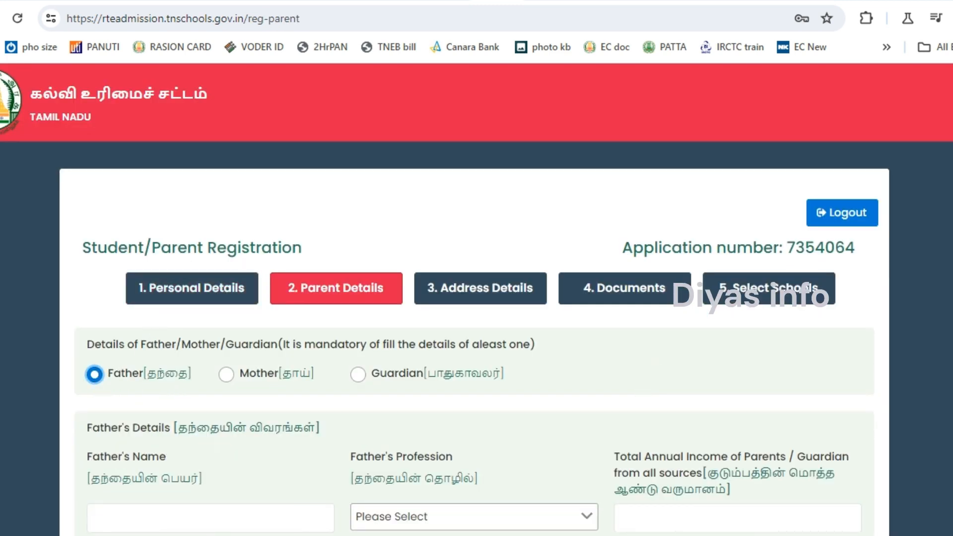
scroll(477, 297, down, 2)
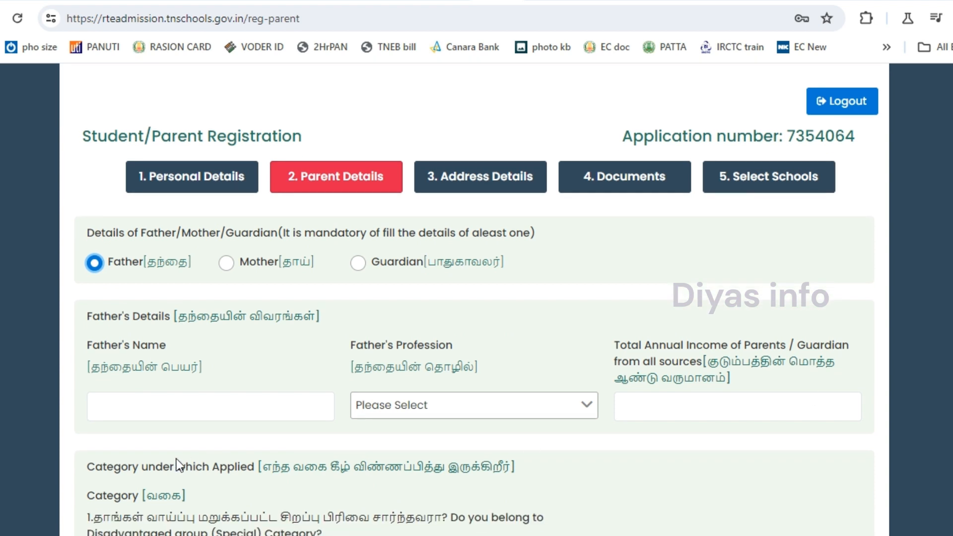
click(160, 407)
text(diyas)
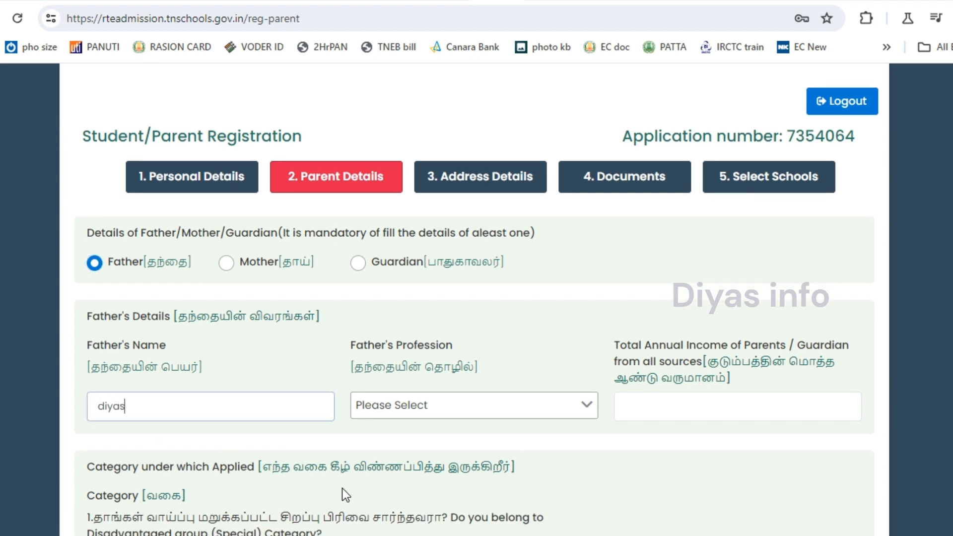
key(Tab)
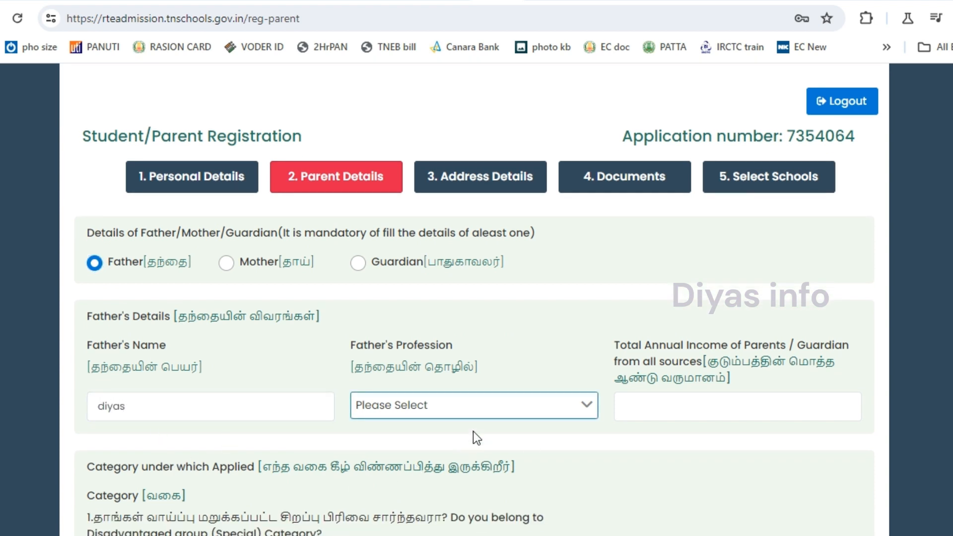
Set the father's profession to Other and enter the total annual family income.
click(484, 412)
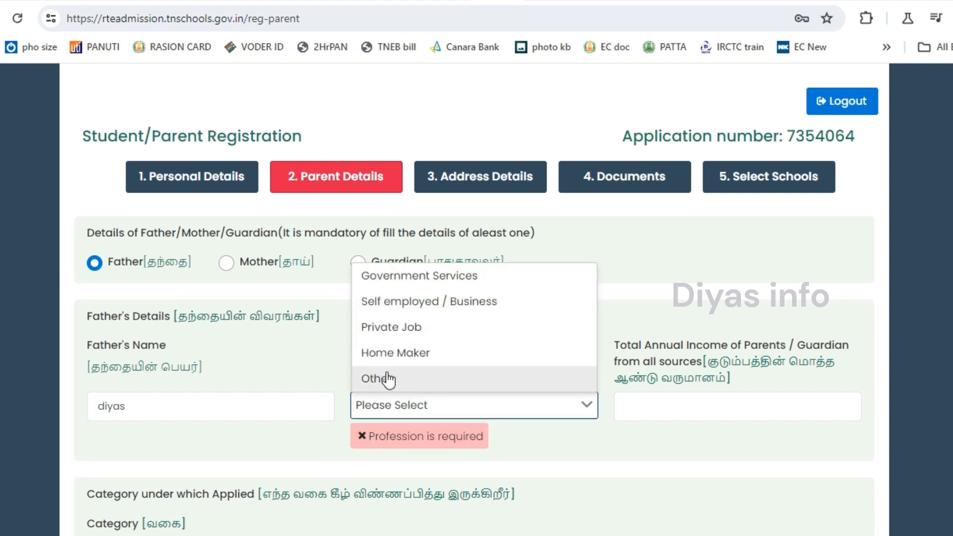
click(389, 380)
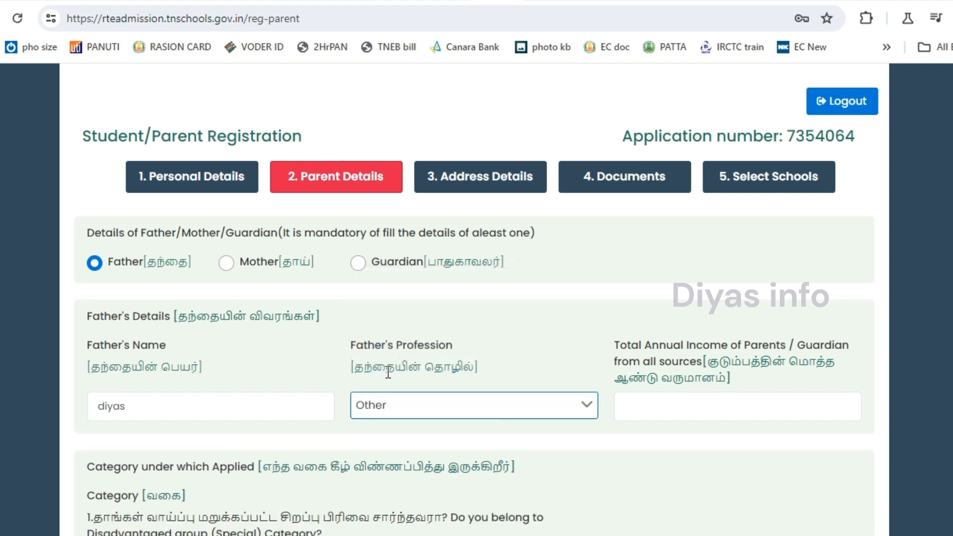
click(371, 412)
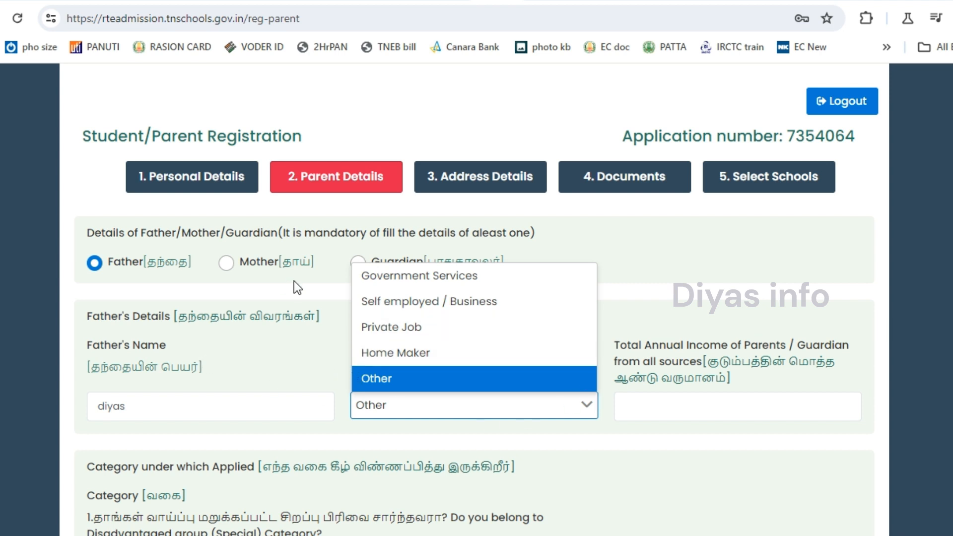
click(390, 413)
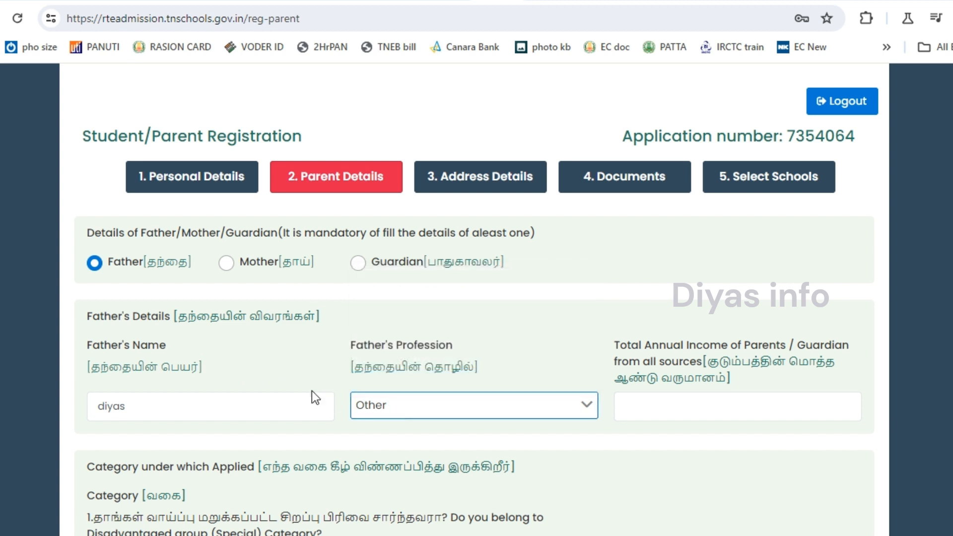
click(662, 414)
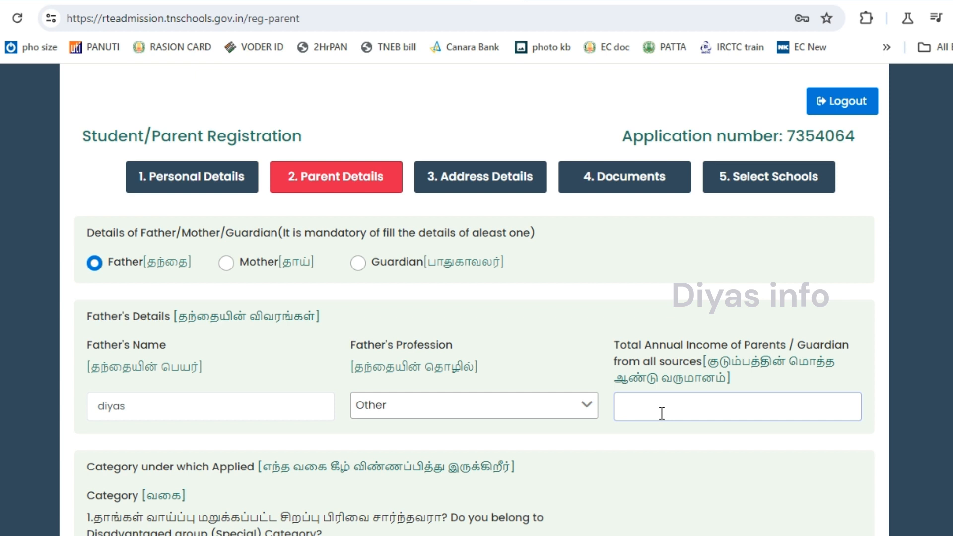
text(72000)
scroll(477, 297, down, 3)
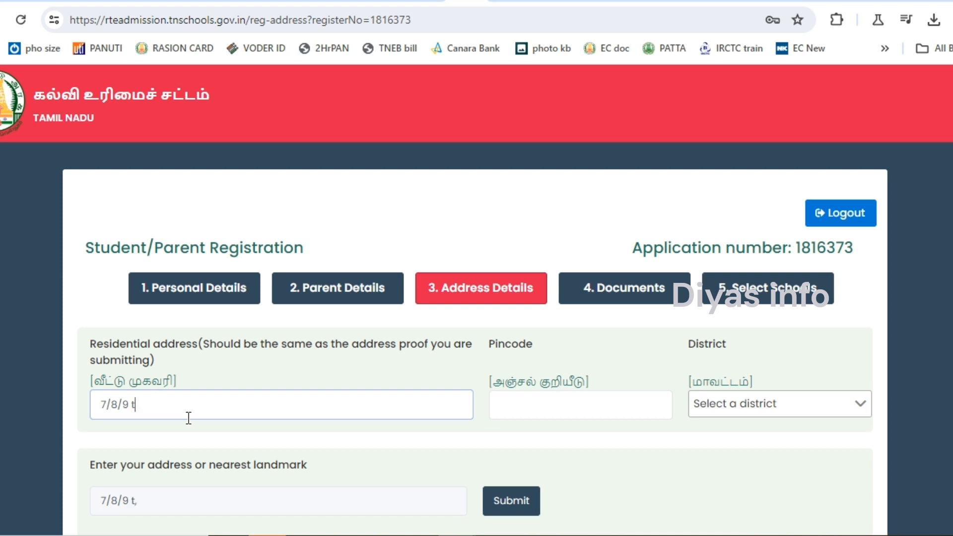
Finish the residential address and enter the pincode.
text(enkasi)
key(Tab)
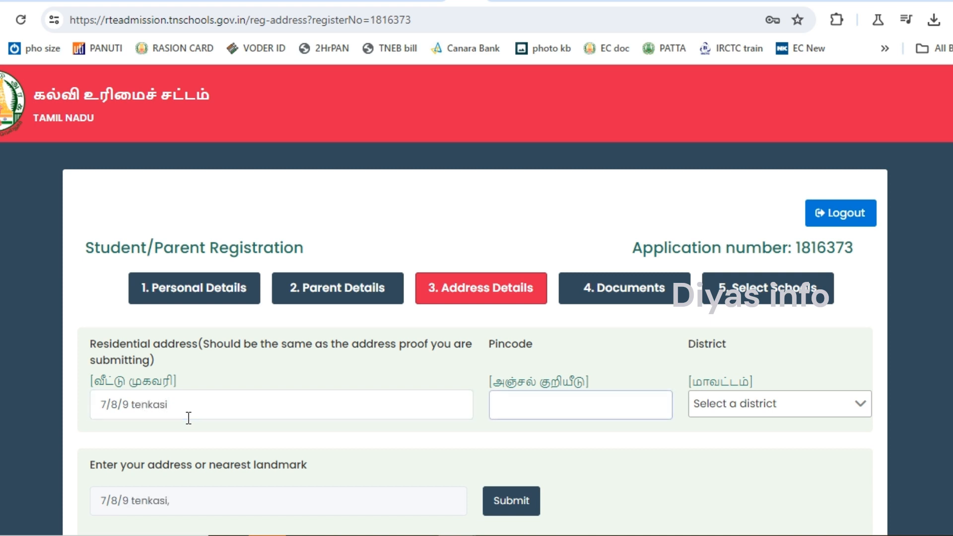
text(62780)
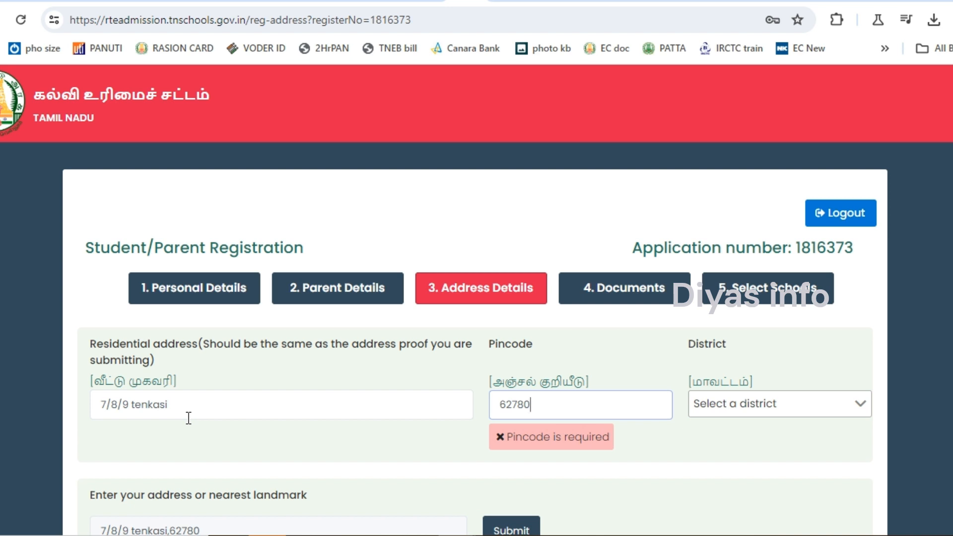
text(7)
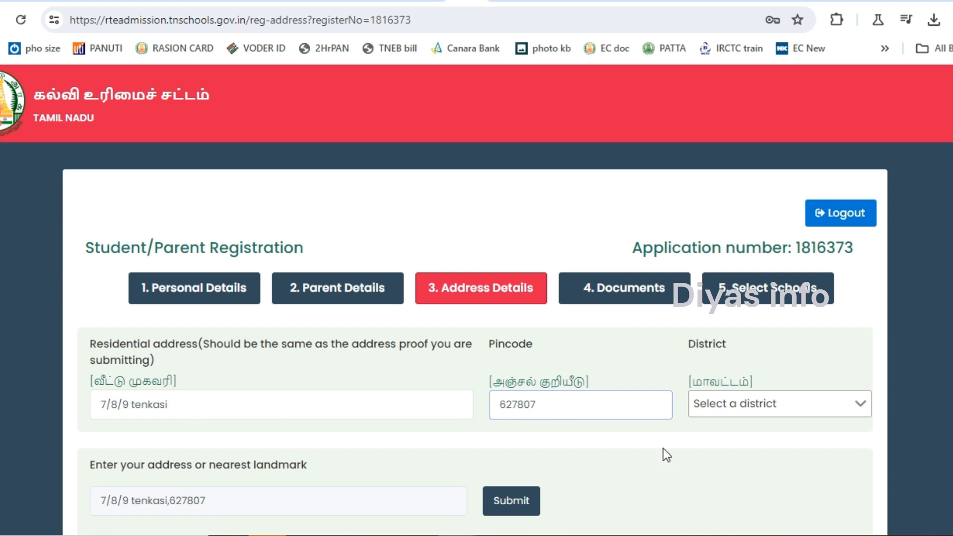
Choose TENKASI from the District list.
click(738, 410)
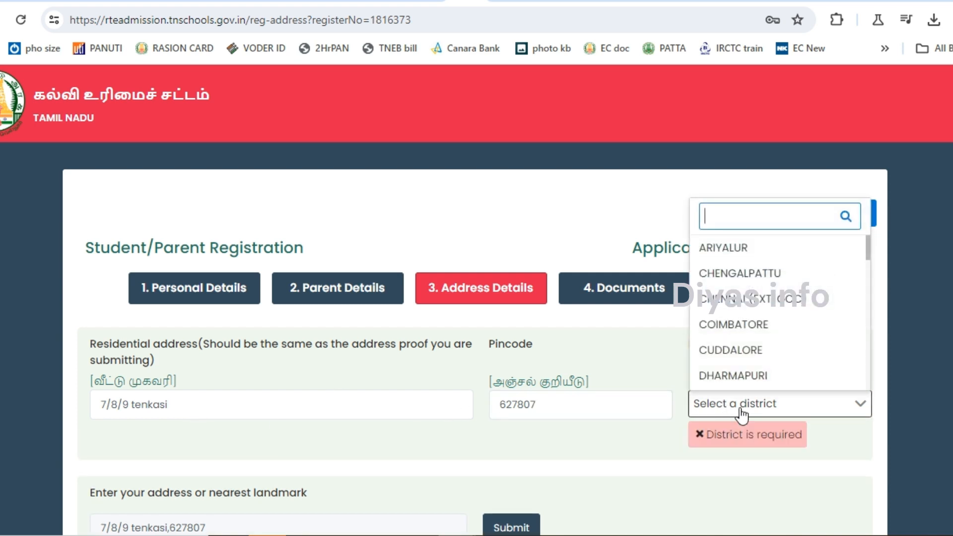
scroll(742, 307, down, 1)
scroll(742, 306, down, 10)
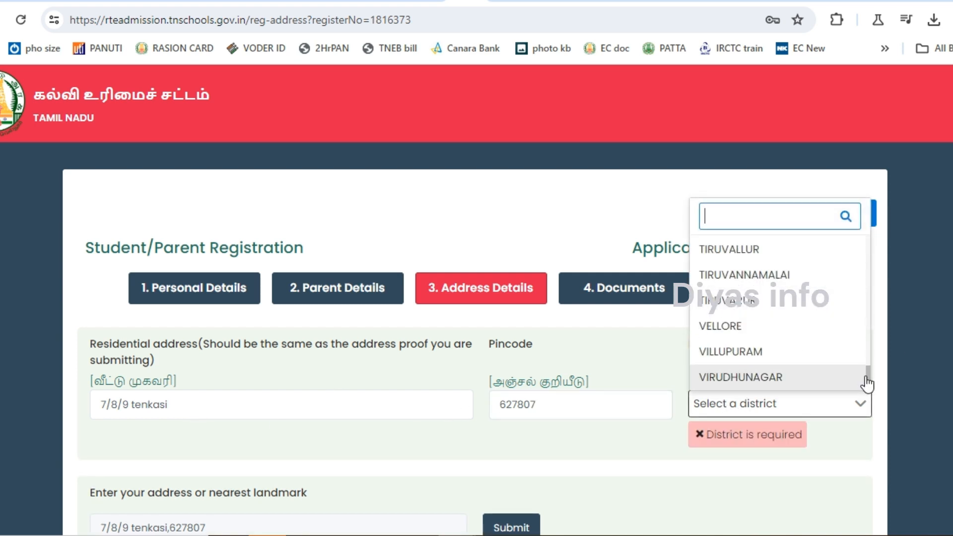
drag(868, 378, 868, 331)
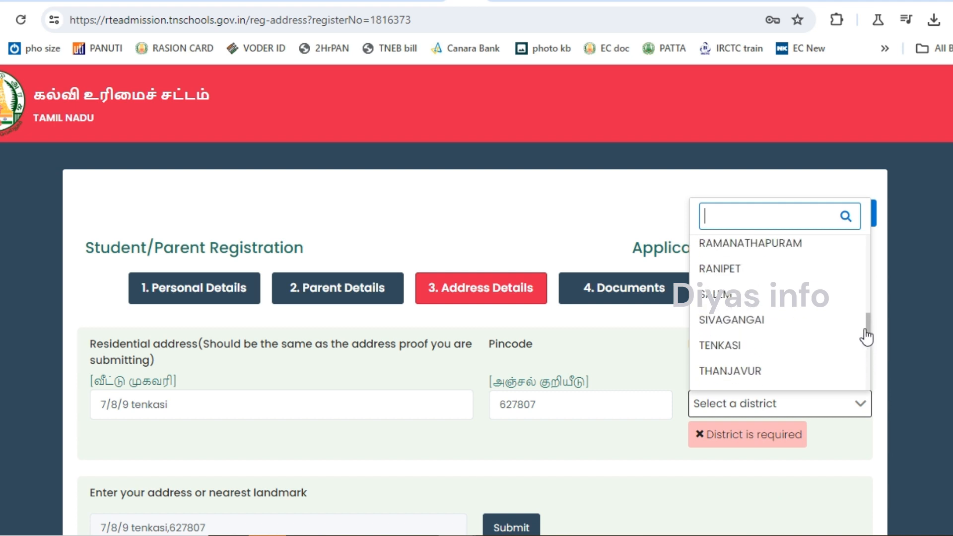
click(724, 350)
click(644, 362)
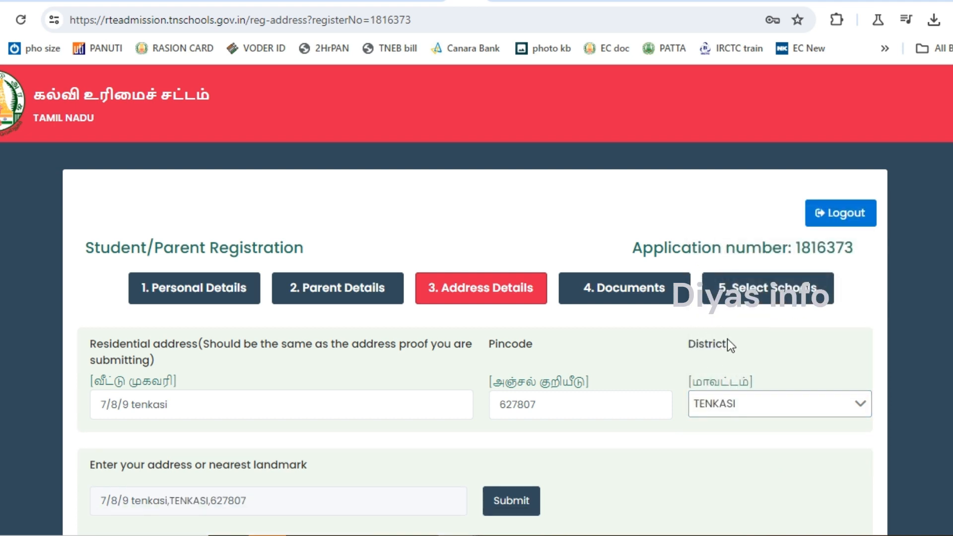
scroll(519, 264, down, 5)
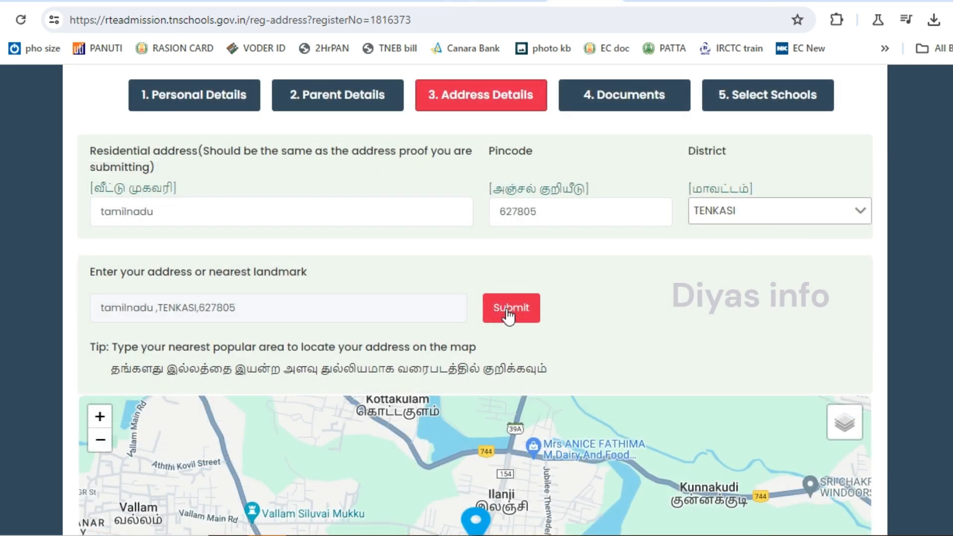
Reposition the map location marker near Shenkottai Bus Stand.
scroll(476, 298, down, 4)
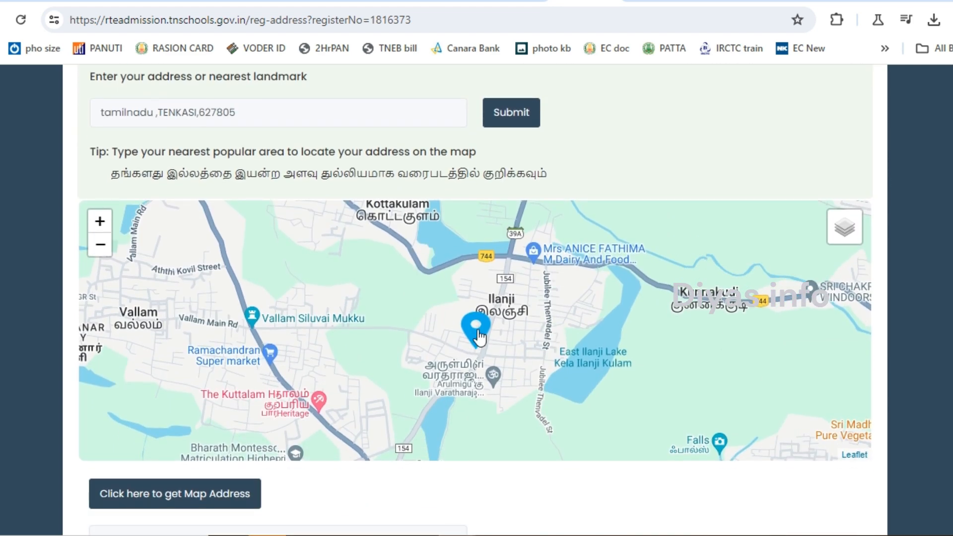
mouse_move(480, 337)
mouse_down()
mouse_move(489, 279)
mouse_move(510, 263)
mouse_up()
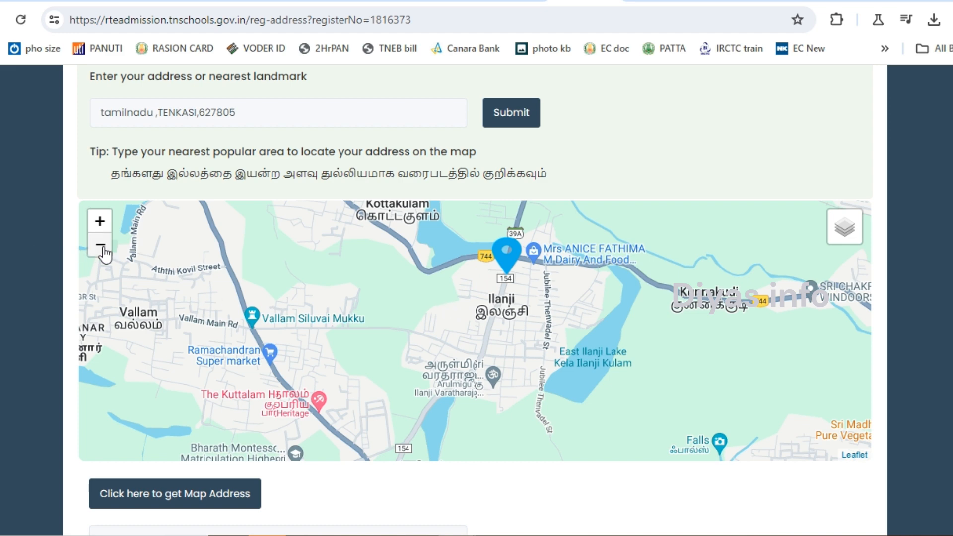
click(100, 244)
drag(352, 323, 437, 389)
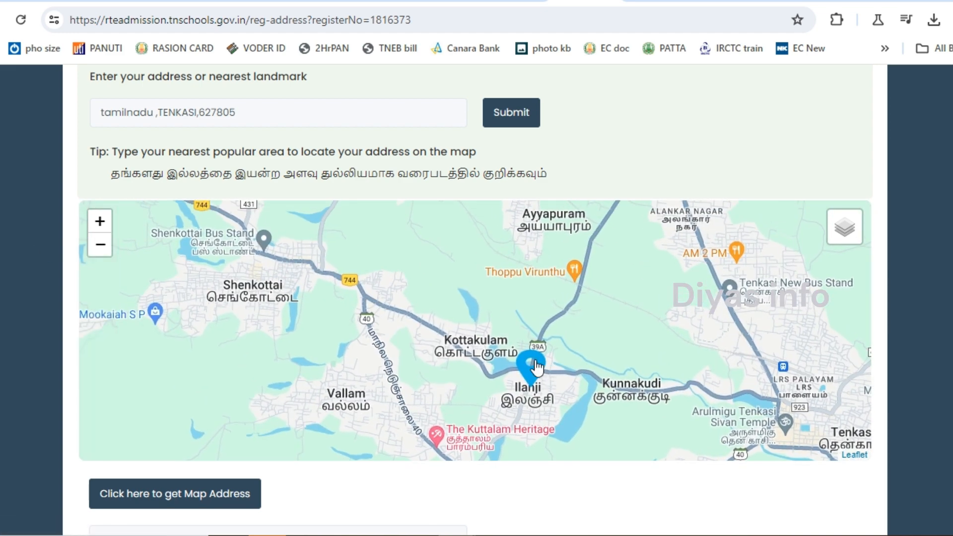
mouse_move(534, 370)
mouse_down()
mouse_move(468, 293)
mouse_move(271, 219)
mouse_up()
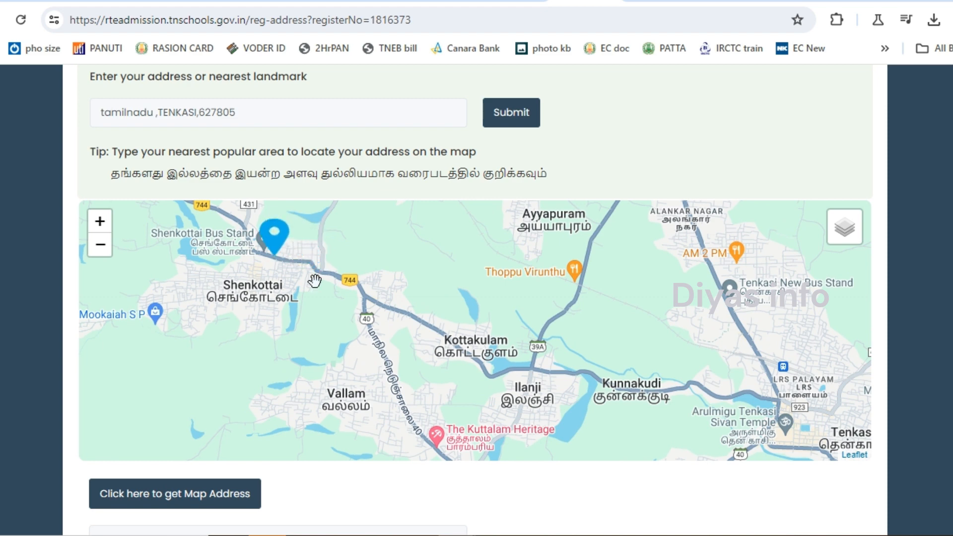
drag(315, 278, 476, 413)
mouse_move(422, 355)
mouse_down()
mouse_move(400, 246)
mouse_move(570, 255)
mouse_move(641, 325)
mouse_move(464, 363)
mouse_move(419, 352)
mouse_move(472, 367)
mouse_up()
drag(639, 369, 606, 332)
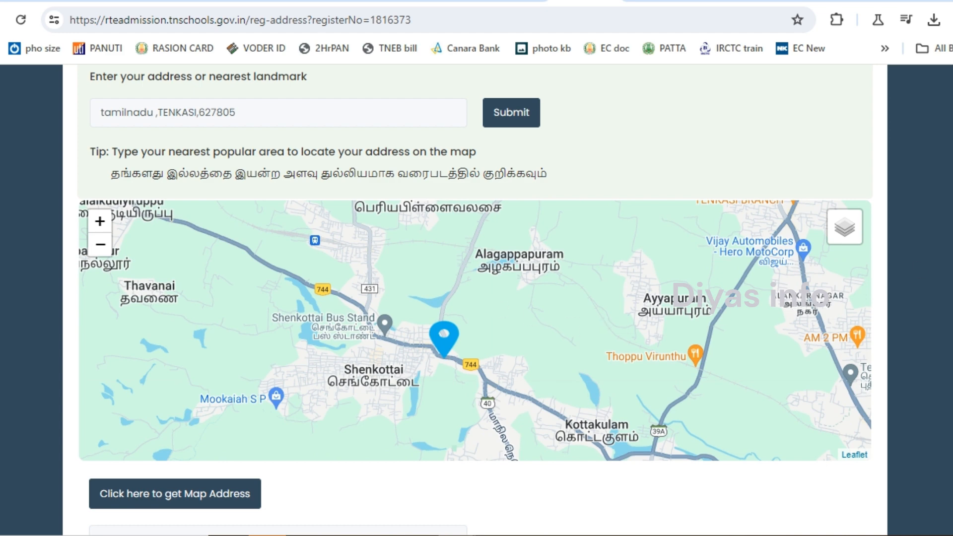
Save the map address and confirm it in the Confirmation dialog.
scroll(214, 399, down, 1)
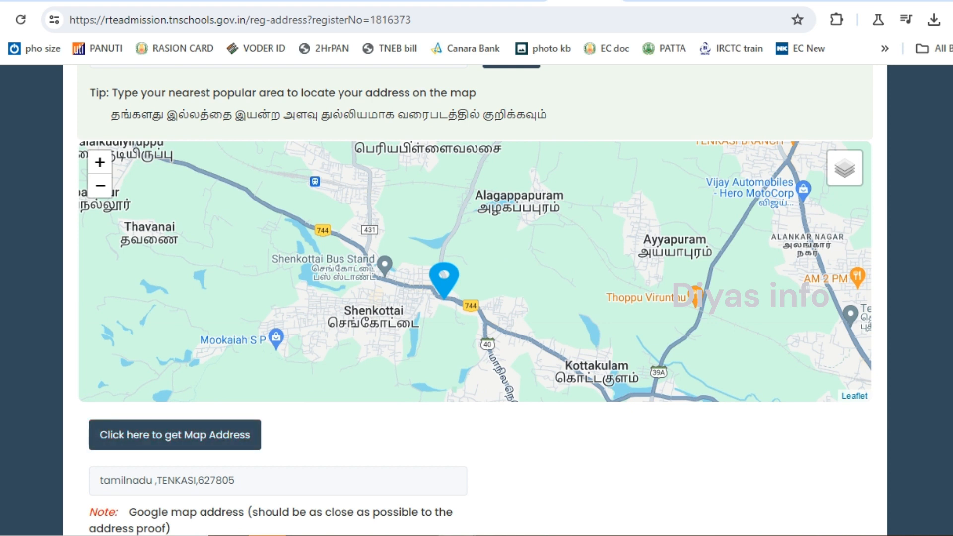
scroll(475, 298, down, 2)
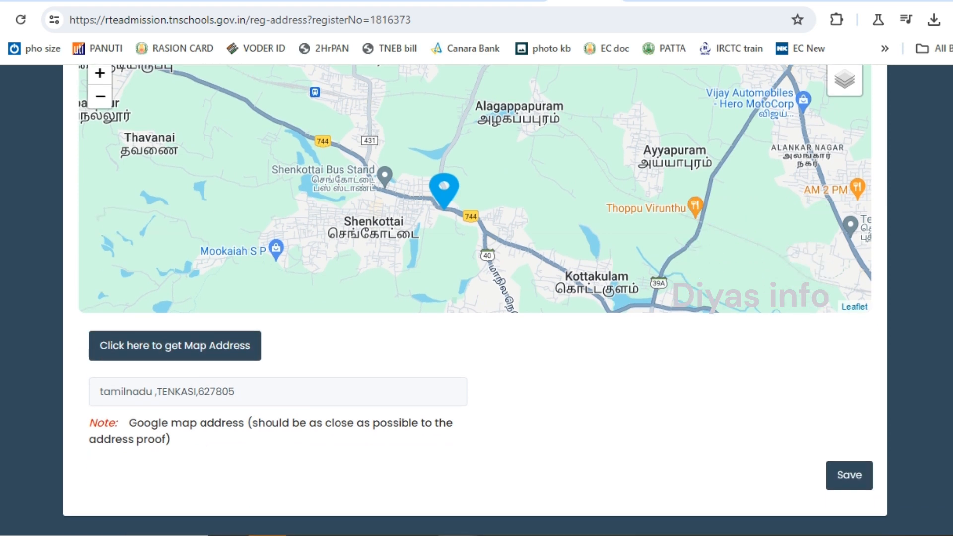
click(847, 481)
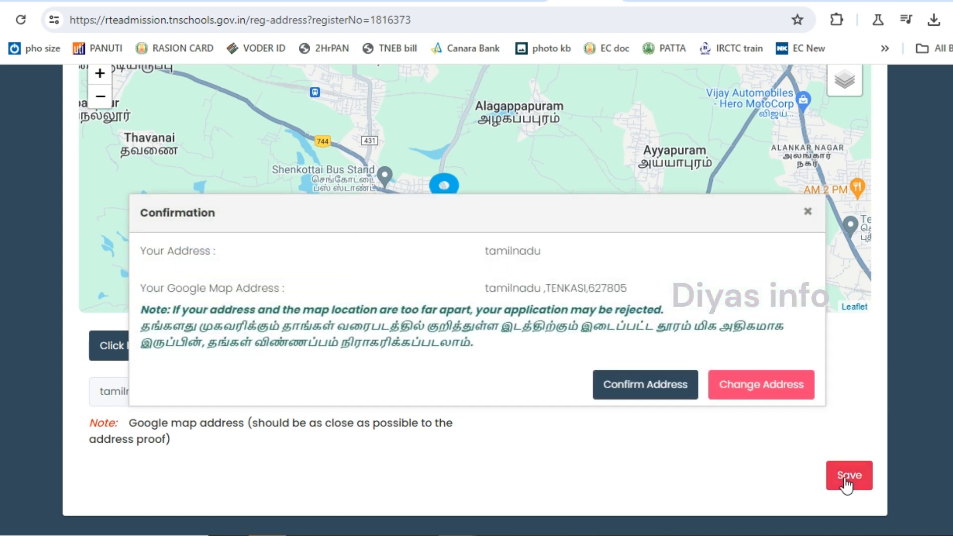
click(670, 392)
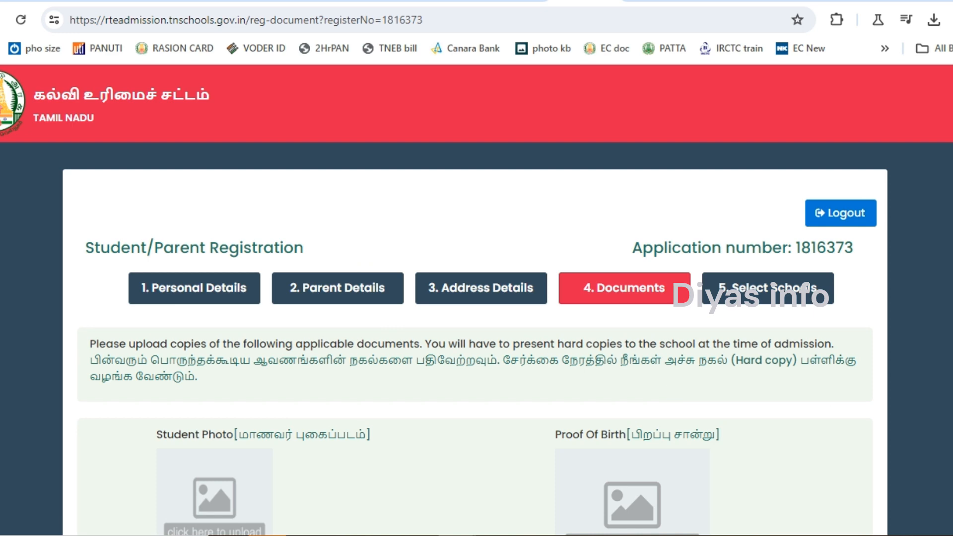
Check every uploaded document preview, including the Income Certificate, and save the documents.
scroll(656, 350, down, 7)
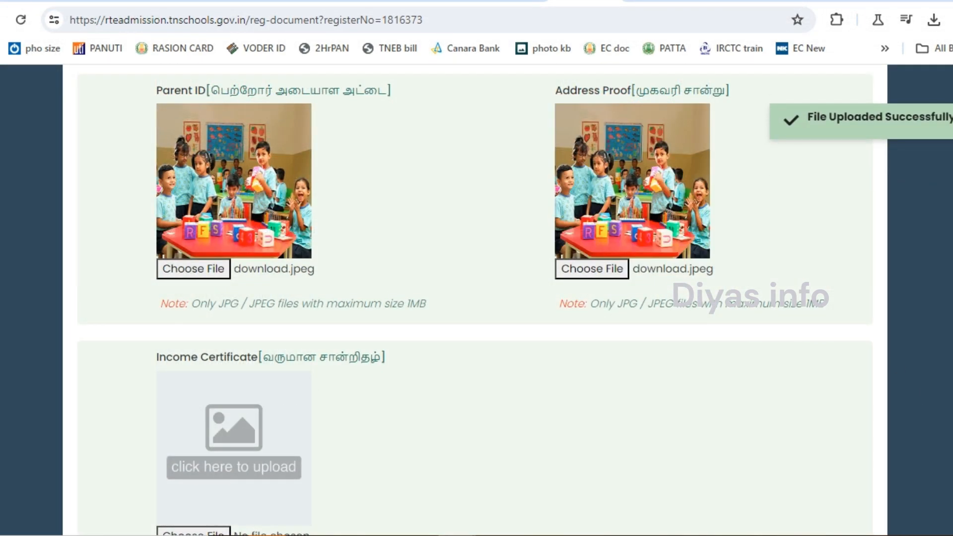
scroll(925, 400, down, 3)
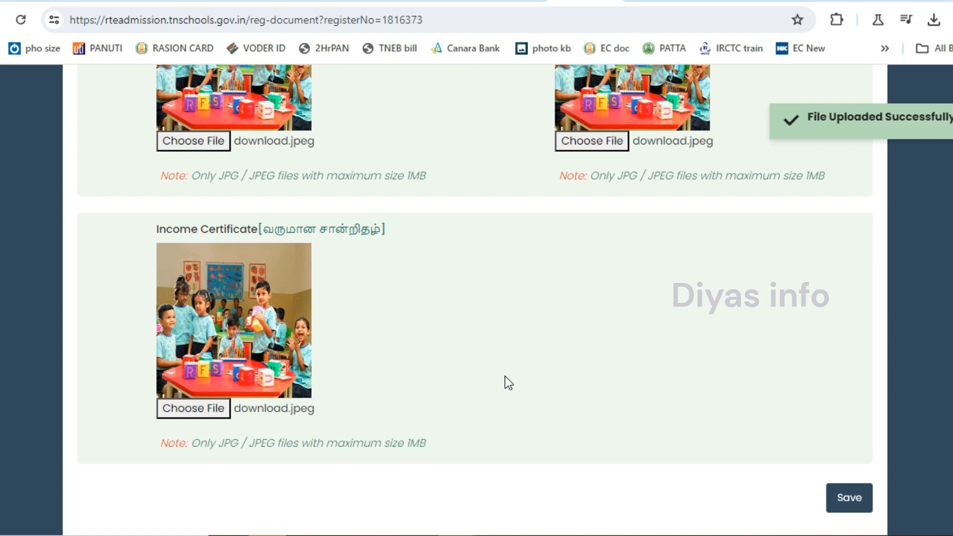
scroll(505, 383, up, 10)
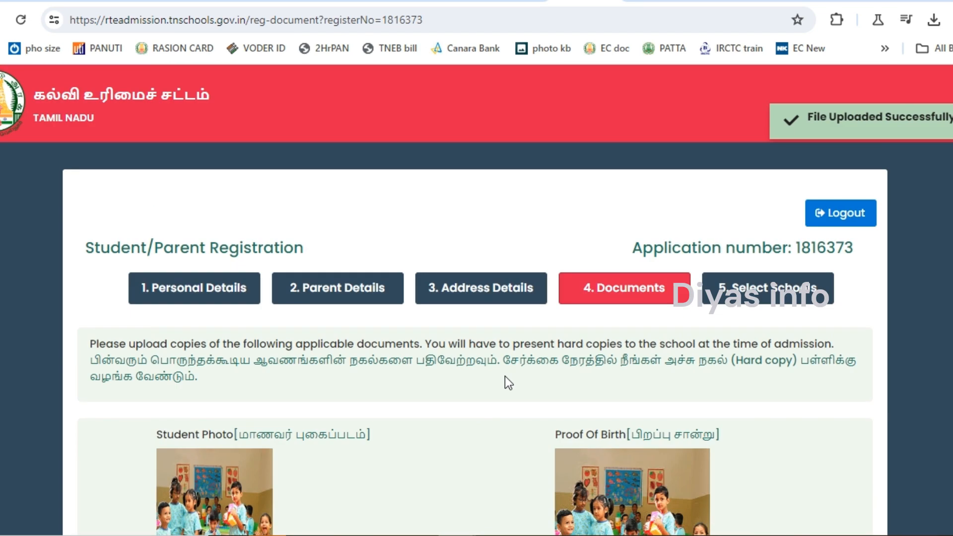
scroll(475, 300, down, 14)
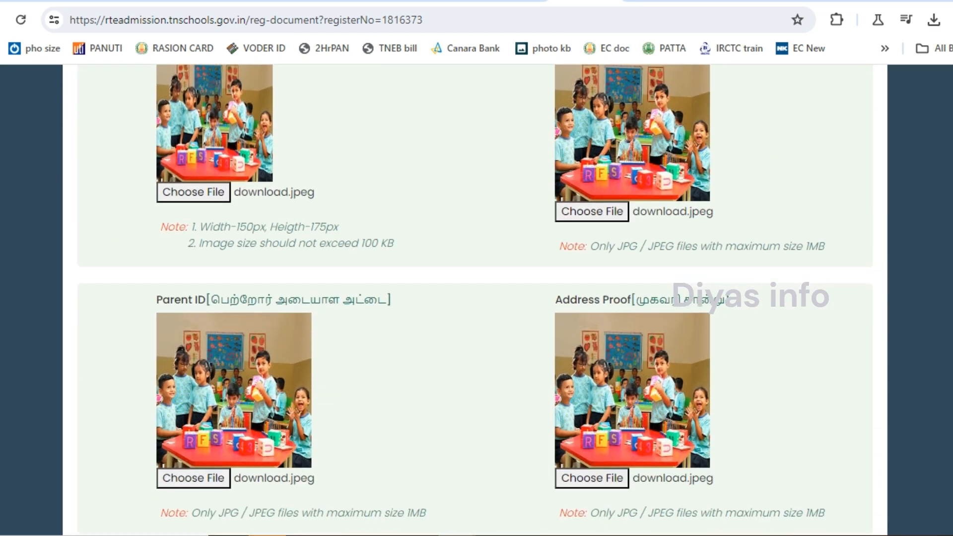
scroll(475, 300, down, 2)
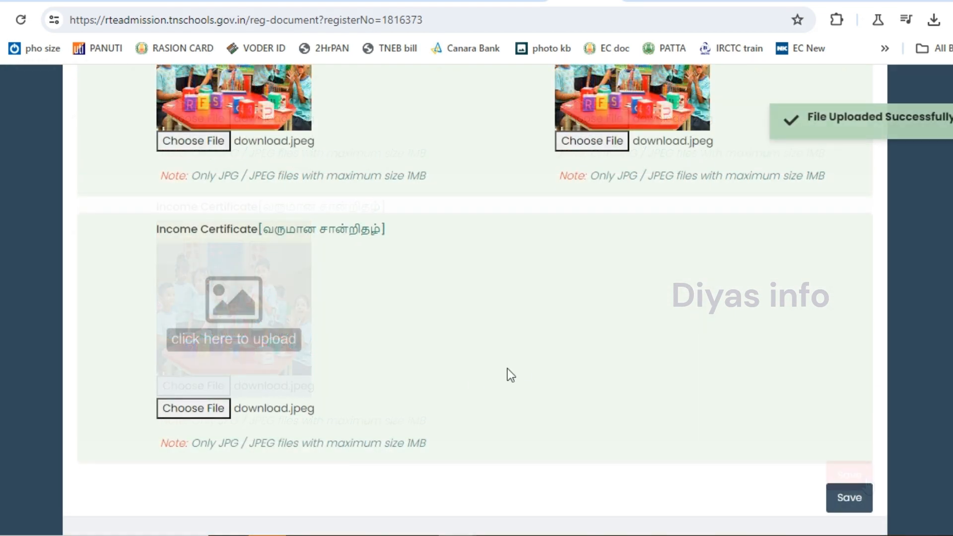
scroll(494, 378, up, 10)
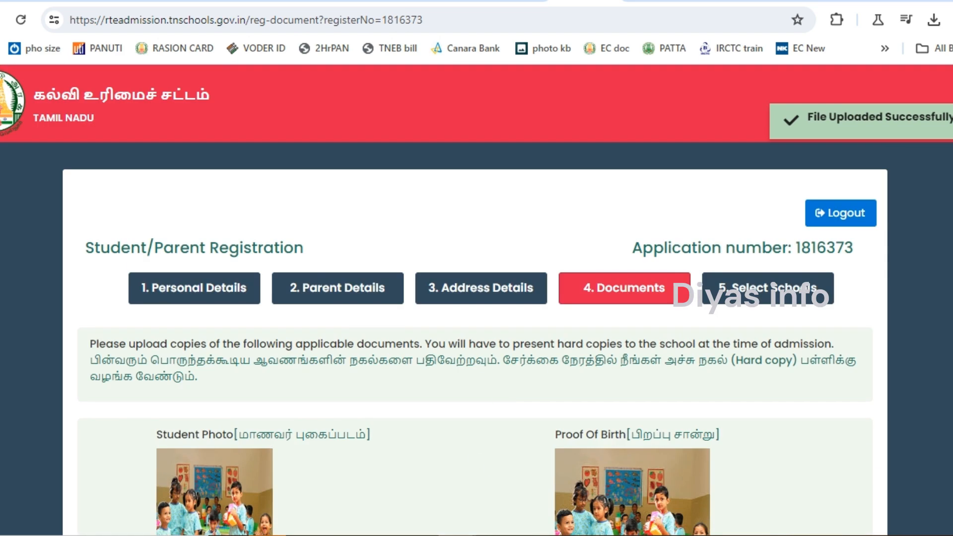
scroll(475, 301, down, 12)
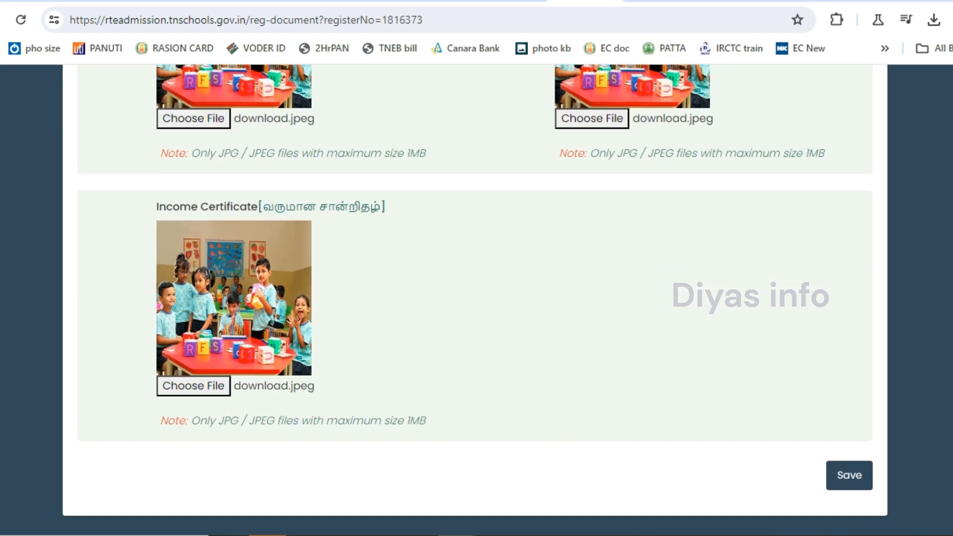
click(866, 484)
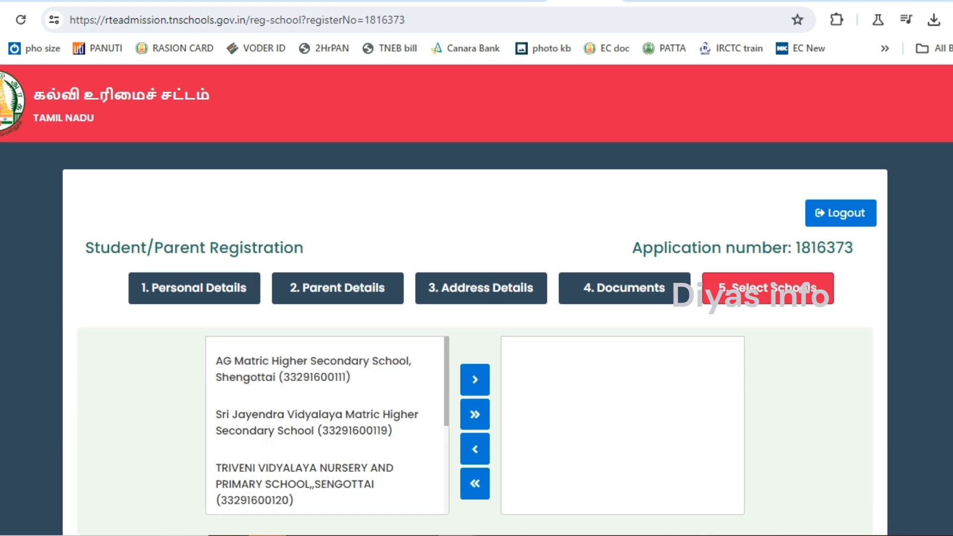
Add AG Matric and TRIVENI VIDYALAYA, then all remaining schools, to the chosen list.
scroll(477, 298, down, 2)
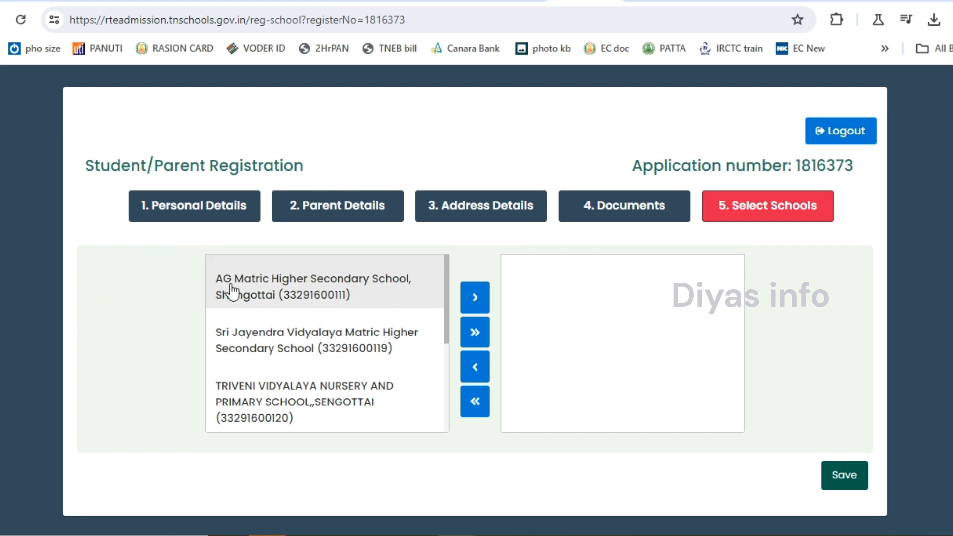
click(330, 293)
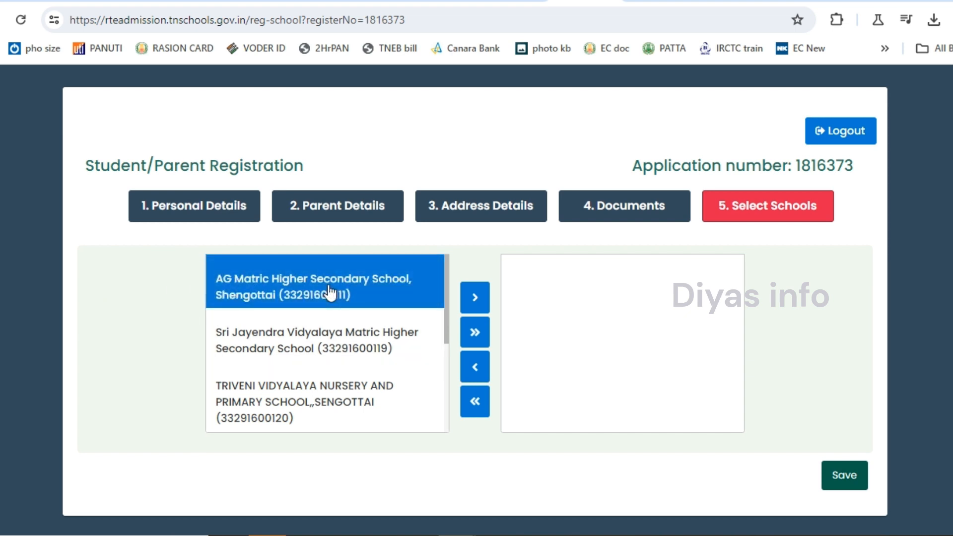
click(474, 298)
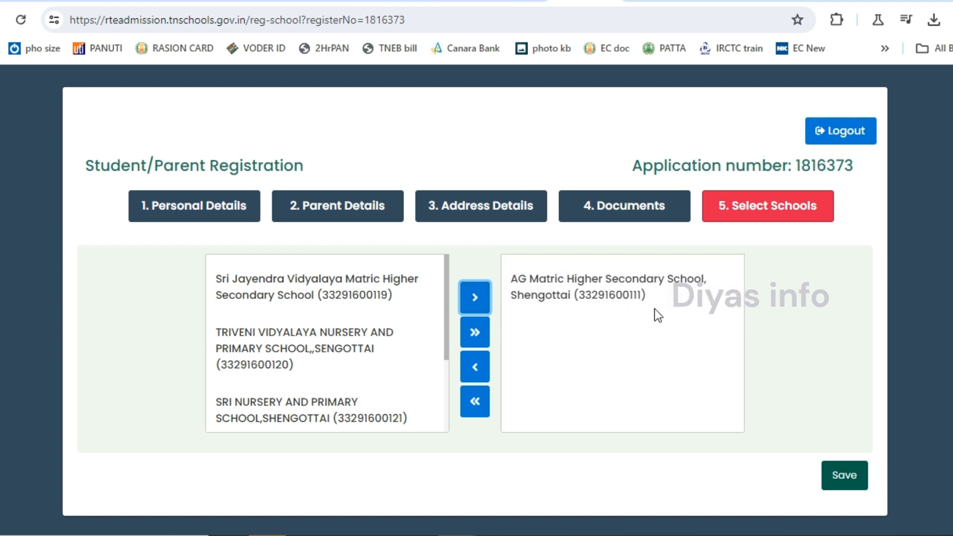
click(668, 383)
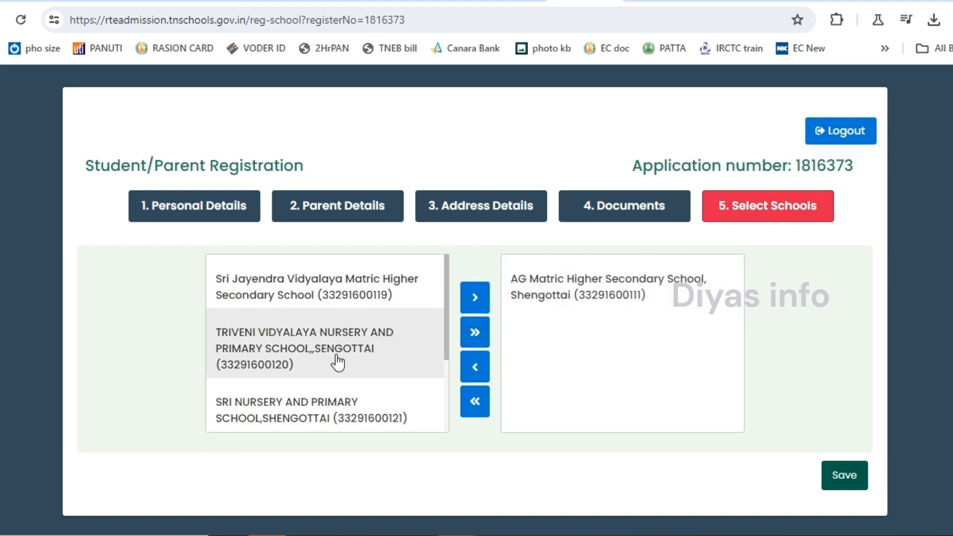
click(421, 319)
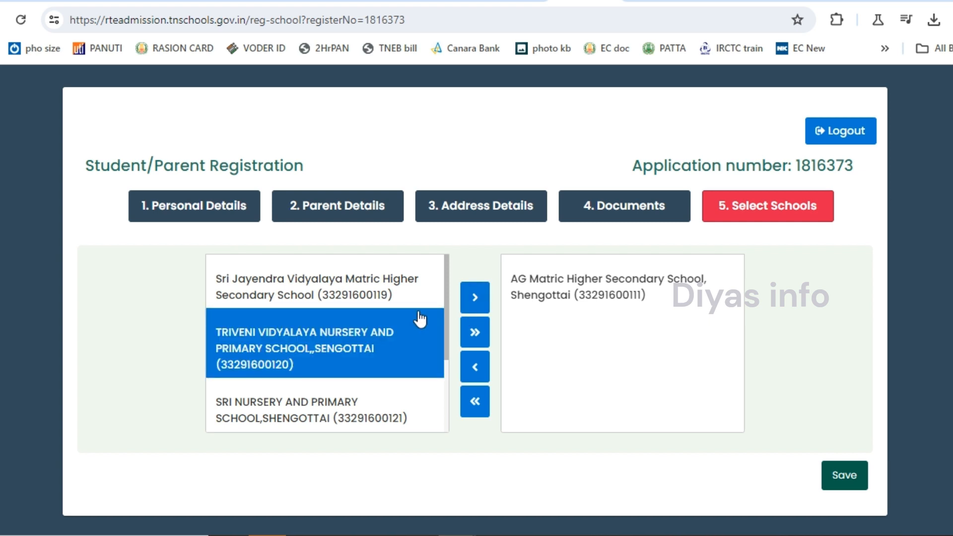
click(476, 299)
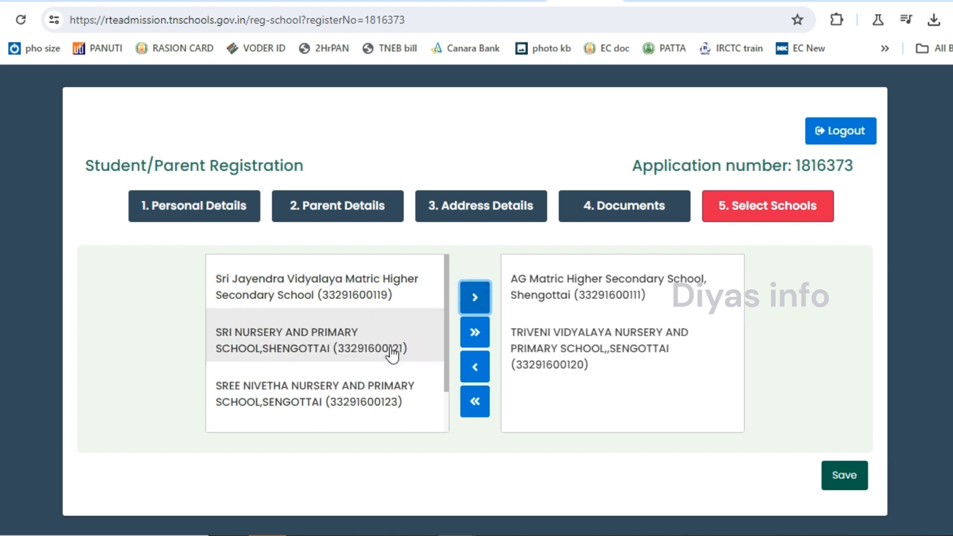
click(475, 334)
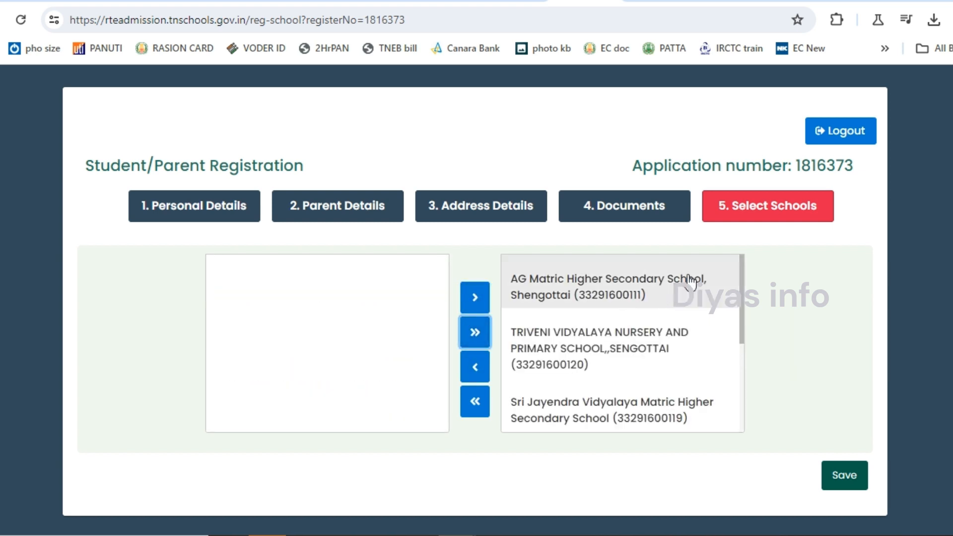
Remove SSV VIDYASHRAM from the chosen schools and save the school selection.
drag(742, 299, 739, 400)
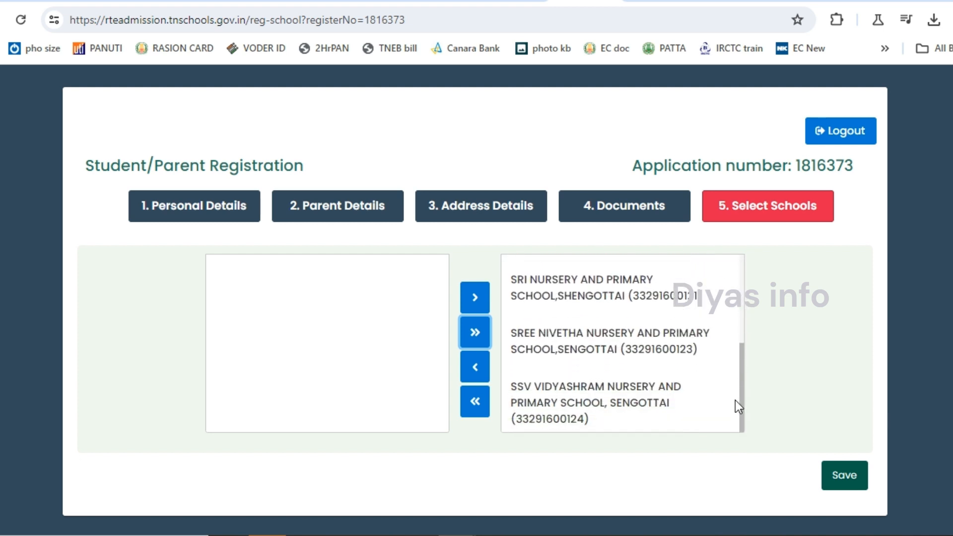
scroll(735, 400, up, 5)
click(530, 295)
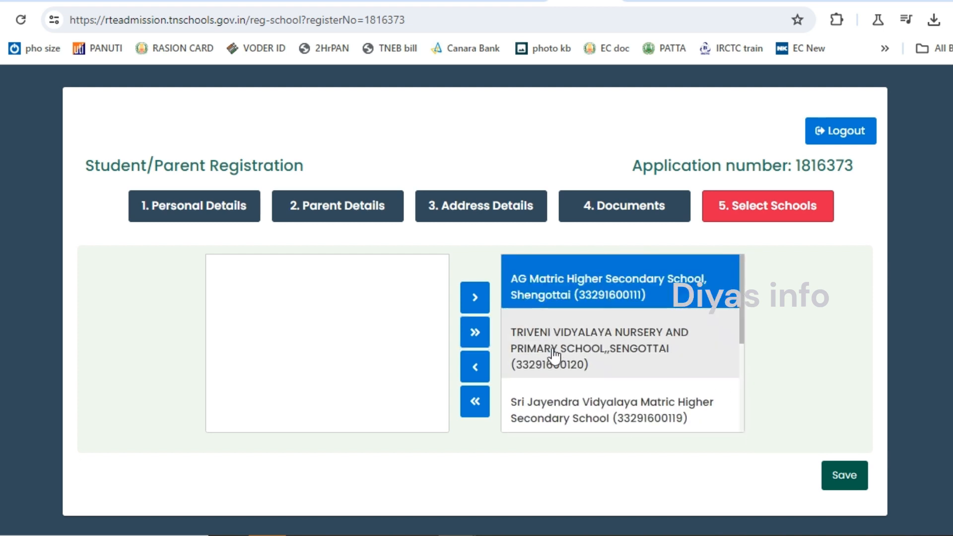
click(556, 358)
click(549, 415)
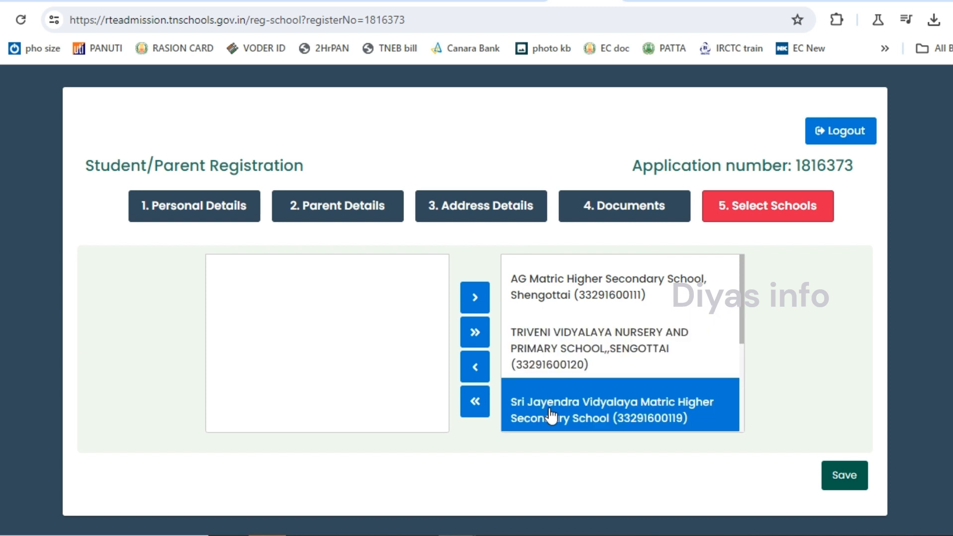
drag(740, 308, 750, 408)
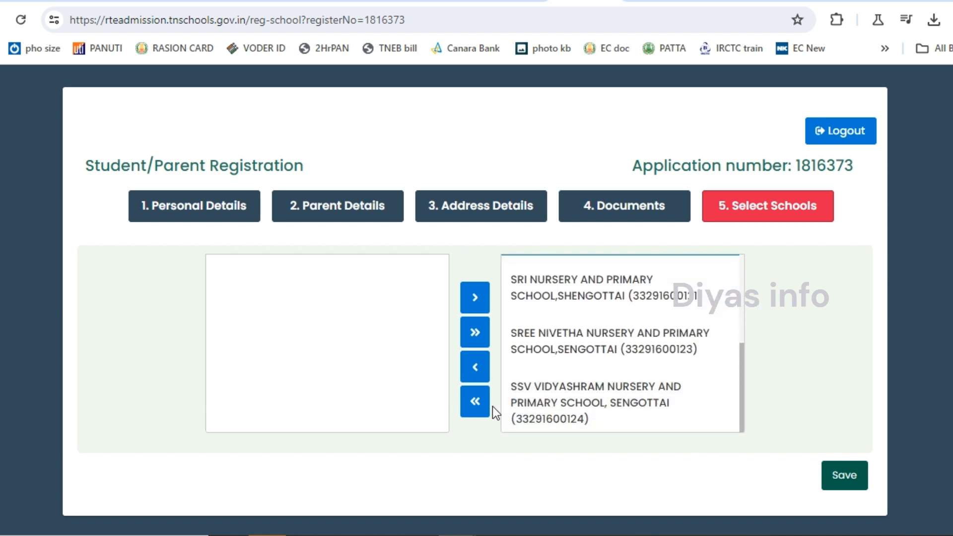
click(571, 404)
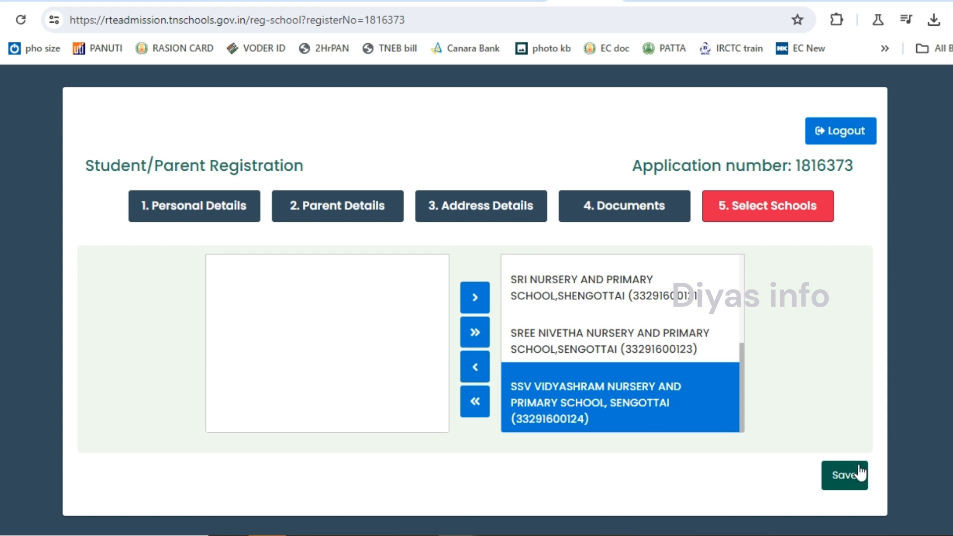
click(473, 367)
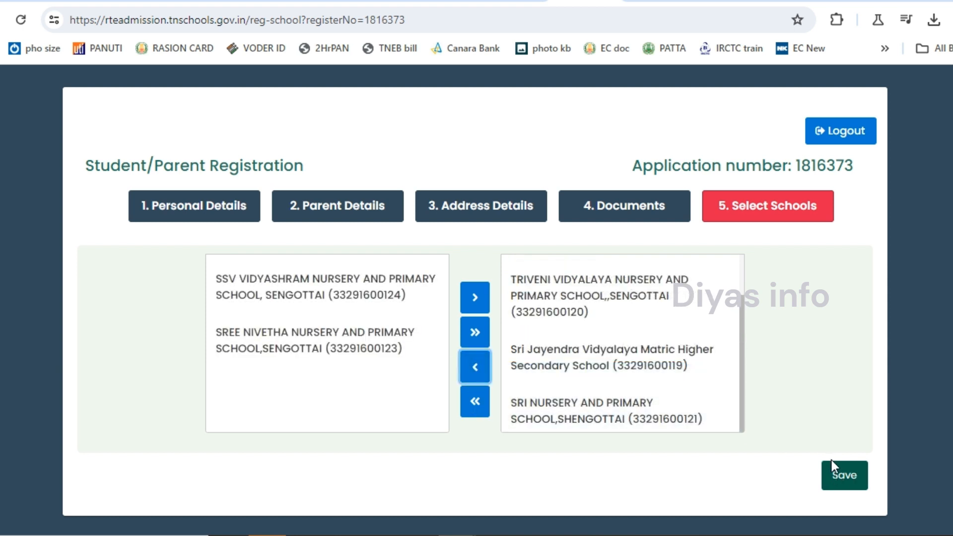
click(844, 481)
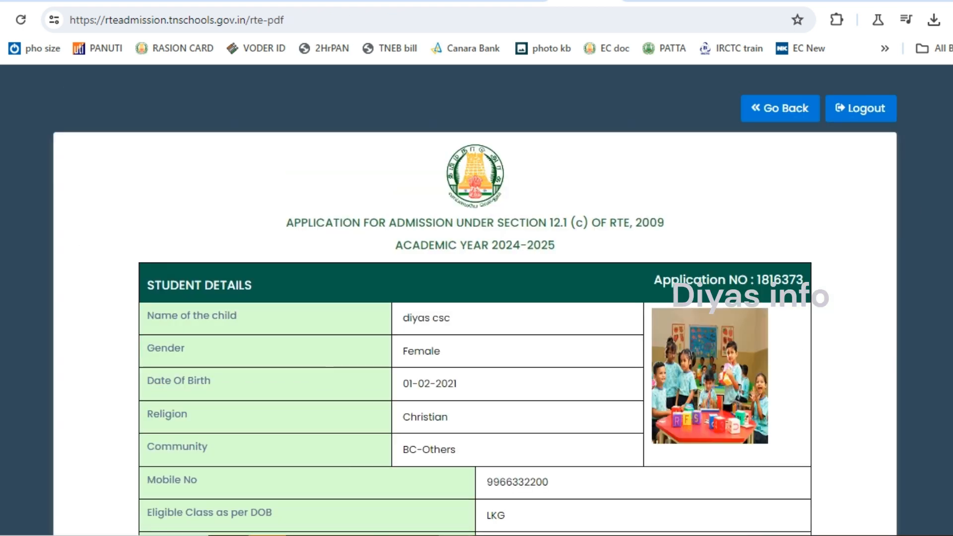
Review the application preview's student details and four selected schools, then final-submit it.
scroll(748, 421, down, 2)
scroll(475, 307, down, 3)
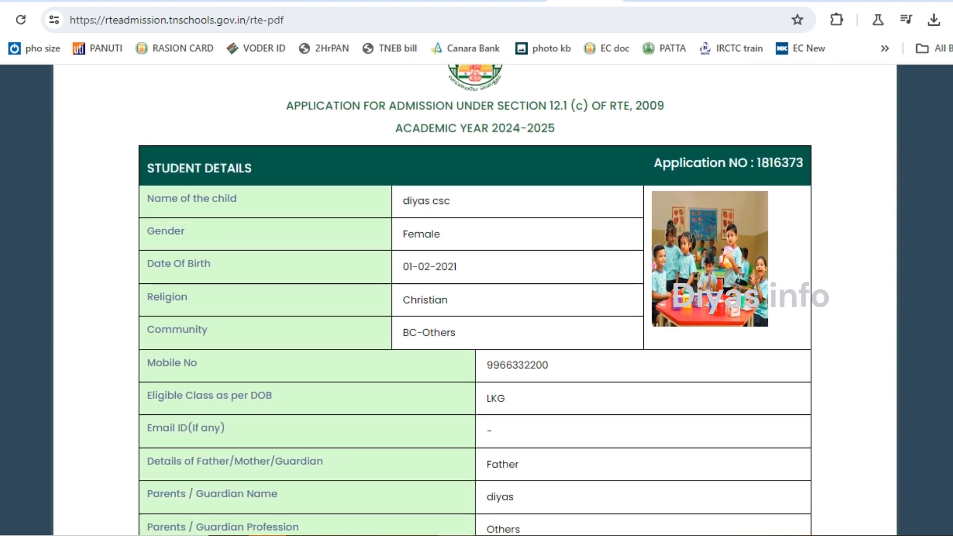
scroll(476, 300, down, 2)
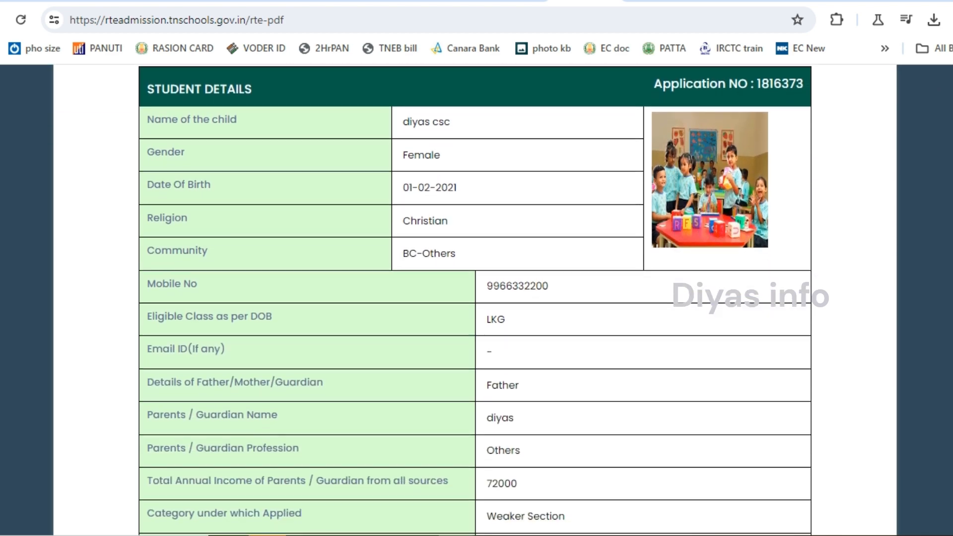
scroll(475, 300, down, 5)
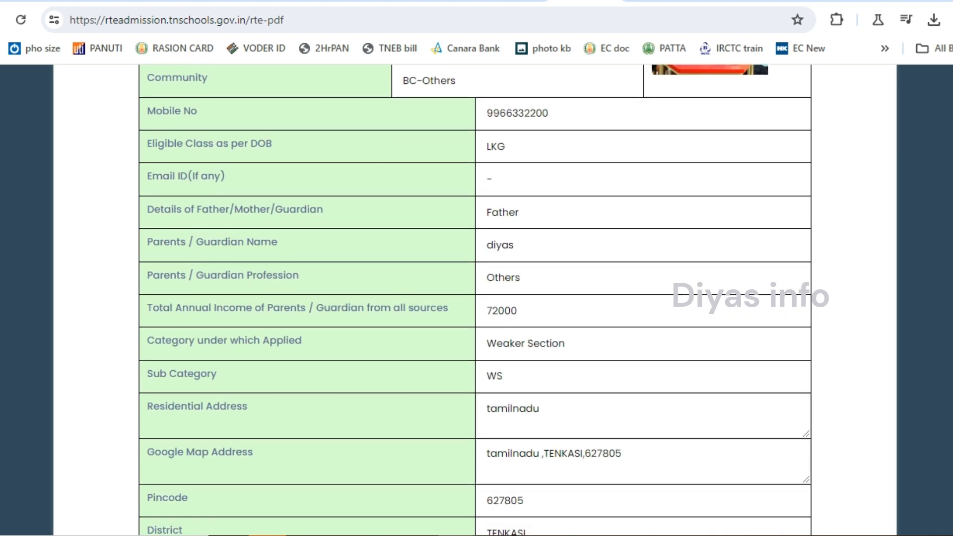
scroll(475, 300, down, 3)
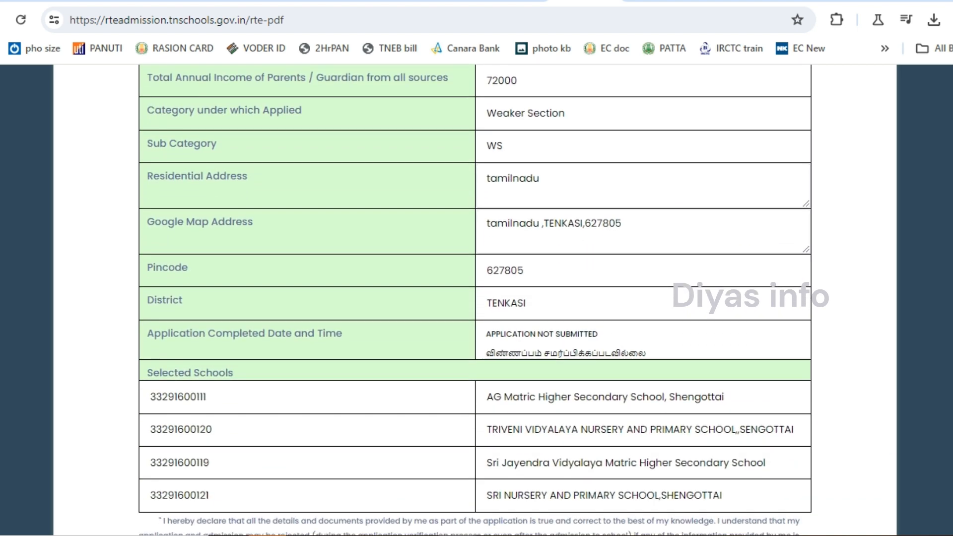
scroll(475, 300, down, 1)
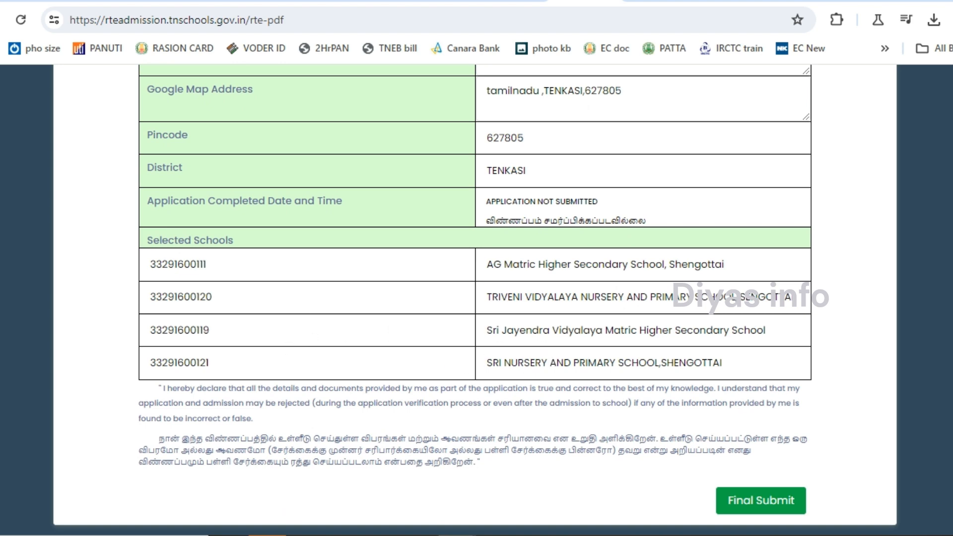
scroll(475, 300, up, 3)
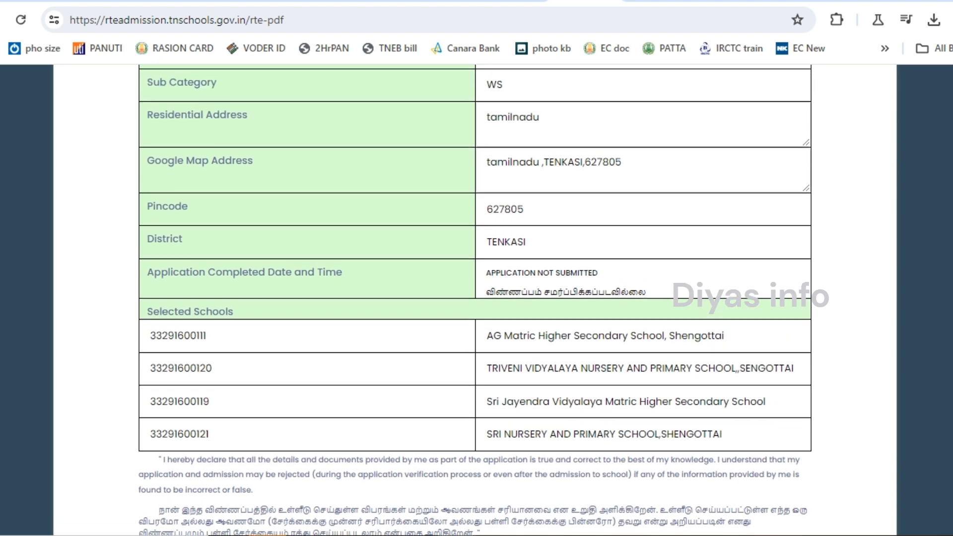
scroll(475, 300, up, 4)
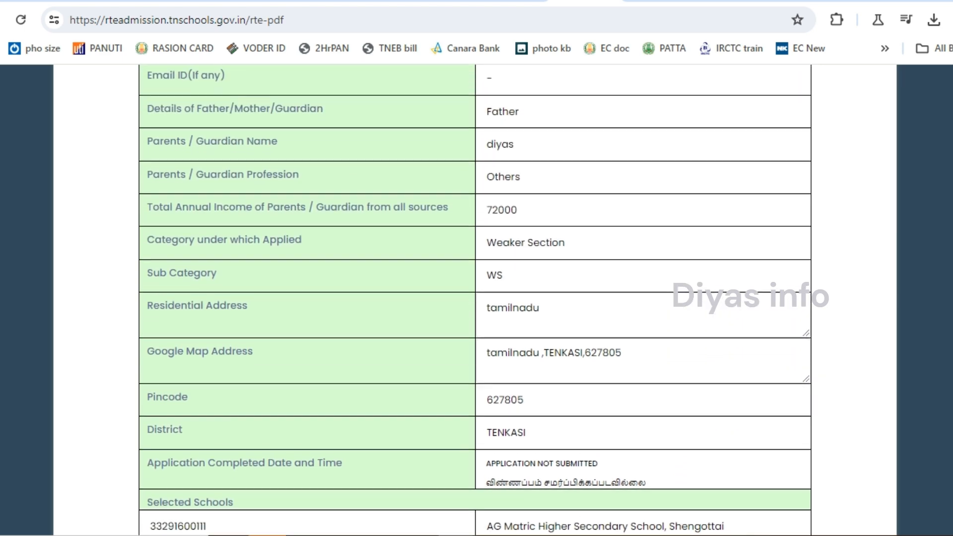
scroll(475, 300, up, 3)
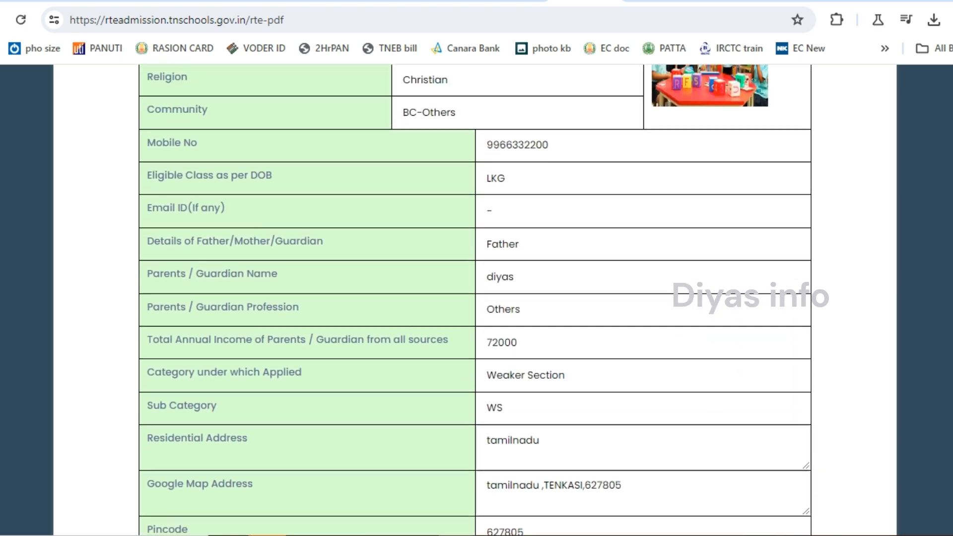
scroll(475, 300, up, 3)
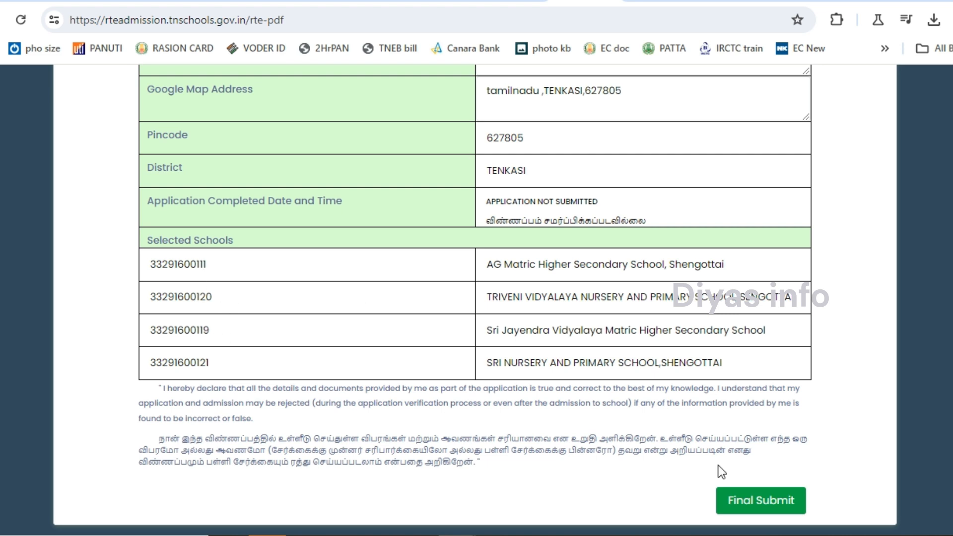
click(756, 503)
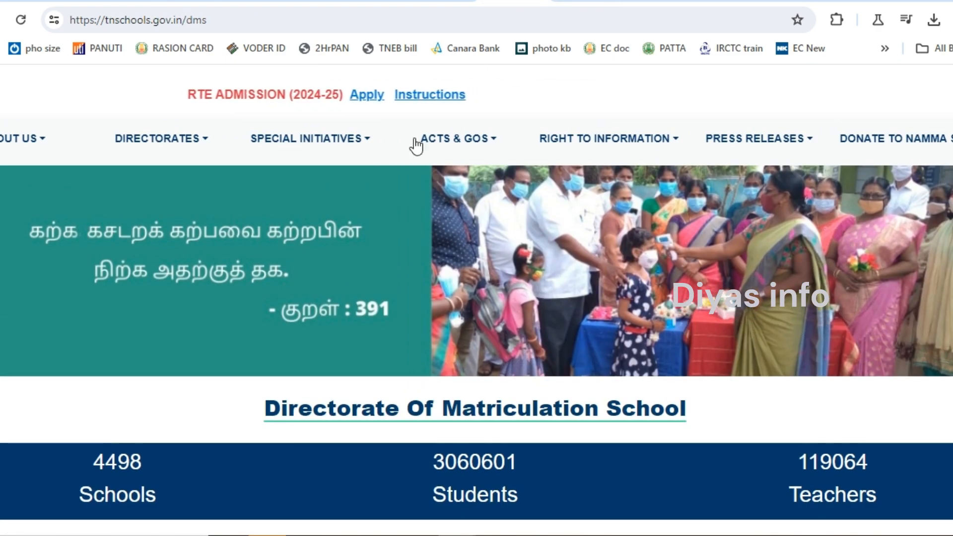
Glance at Naan Mudhalvan under Special Initiatives, then open the Ennum Ezhuthum page.
click(355, 145)
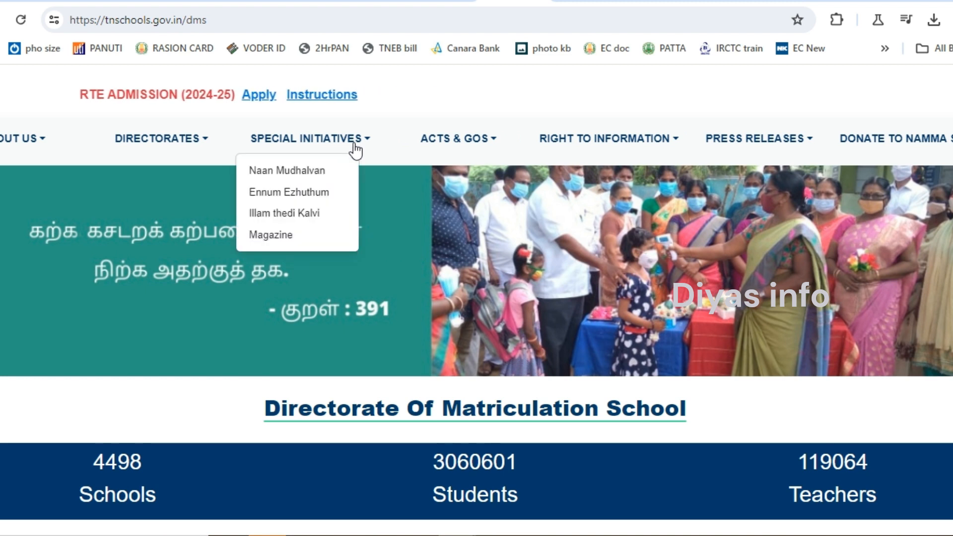
click(297, 174)
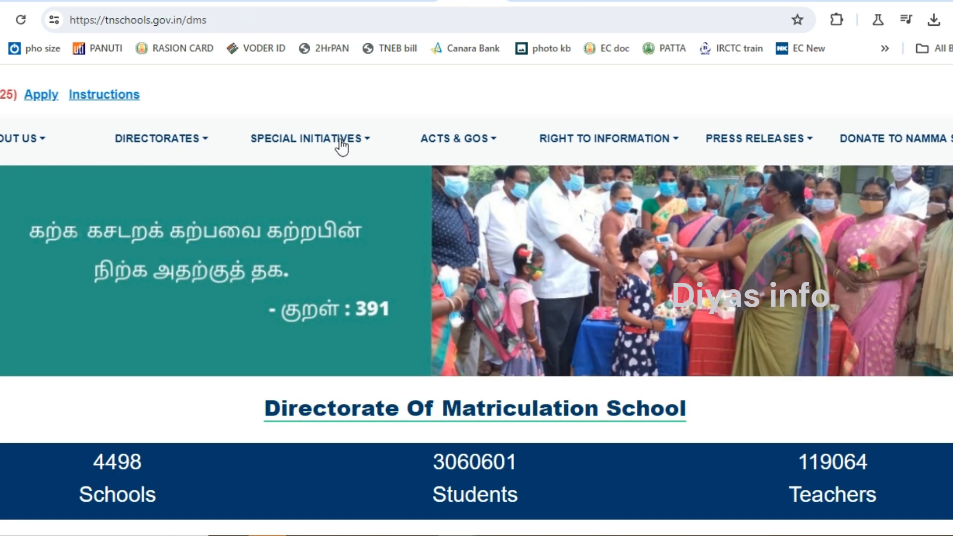
click(362, 146)
click(308, 195)
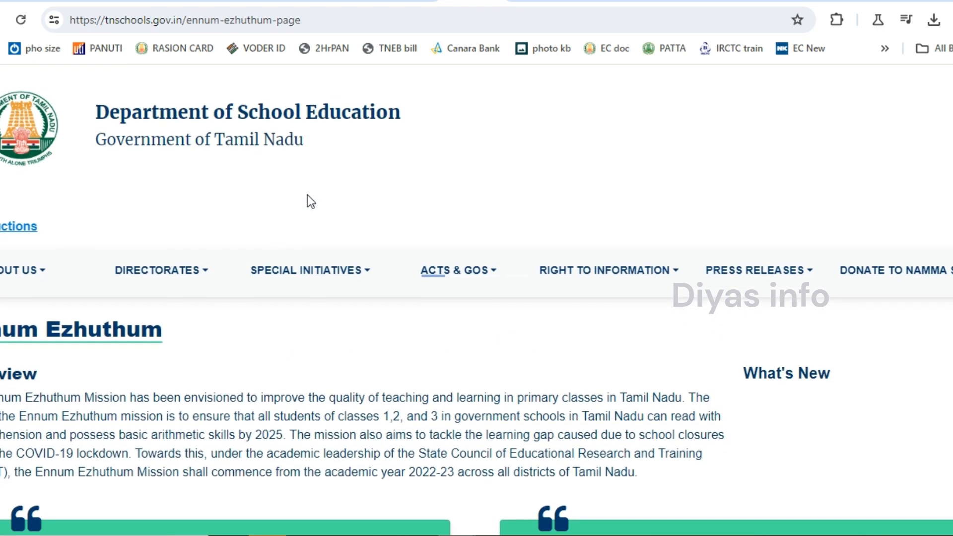
Scroll through the Ennum Ezhuthum page content.
scroll(477, 298, down, 5)
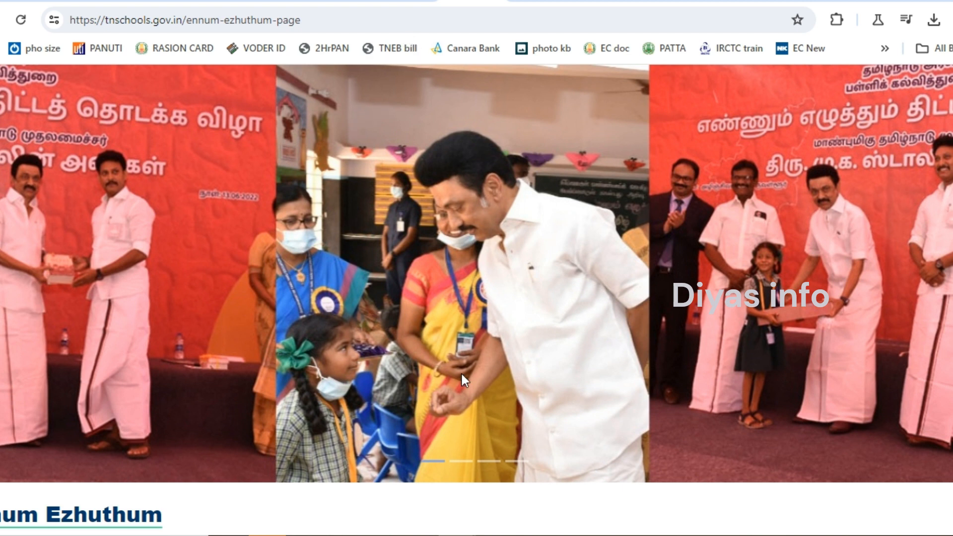
scroll(462, 376, down, 10)
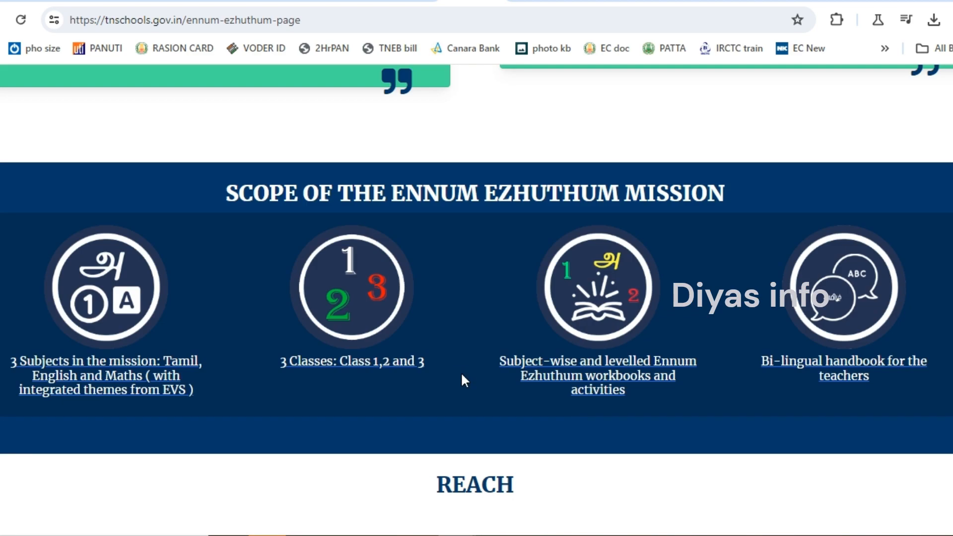
scroll(462, 376, up, 15)
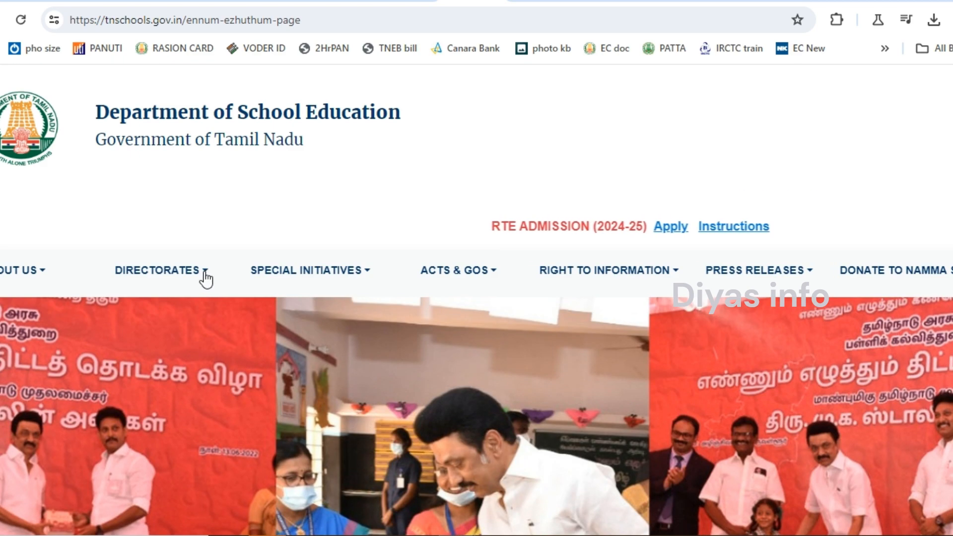
Visit the Illam thedi Kalvi volunteer site, return, and open the Magazine initiative page.
click(329, 277)
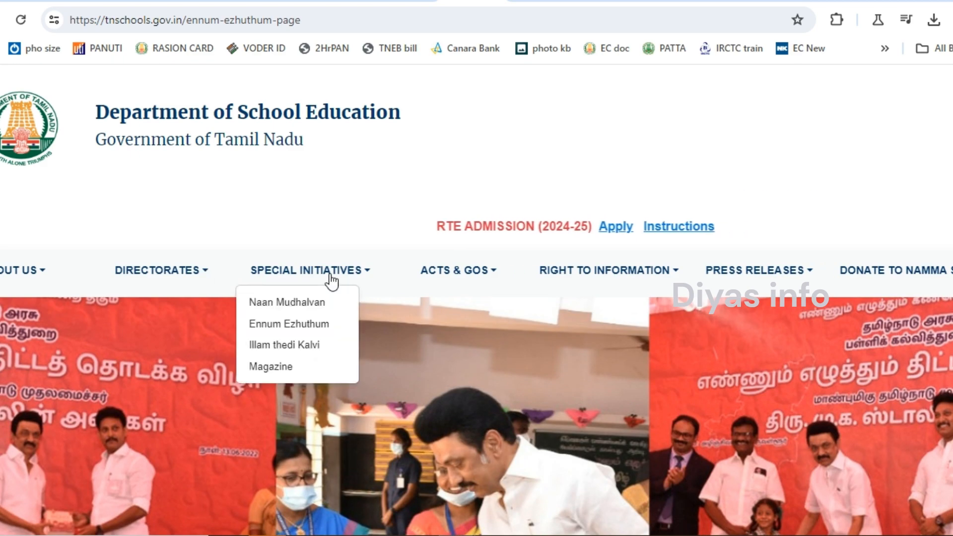
click(297, 347)
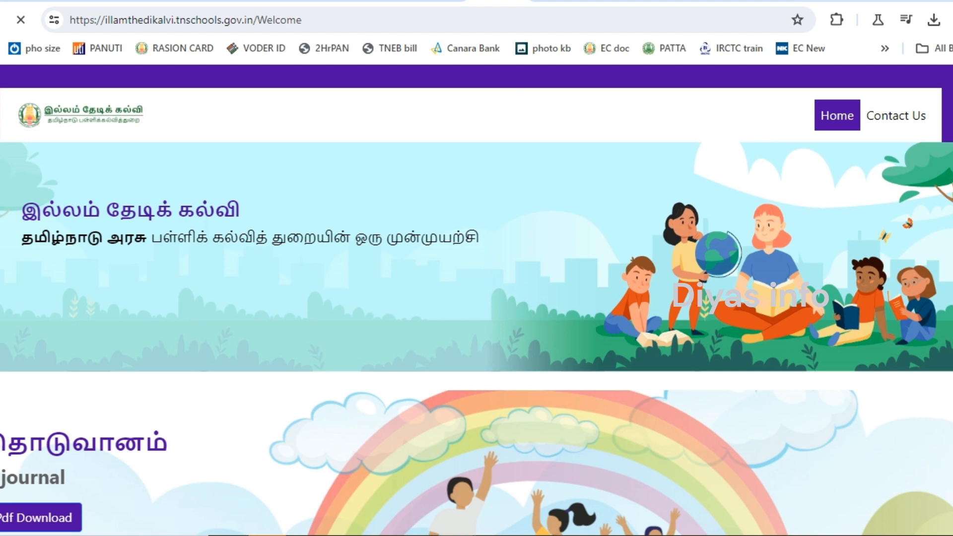
click(437, 1)
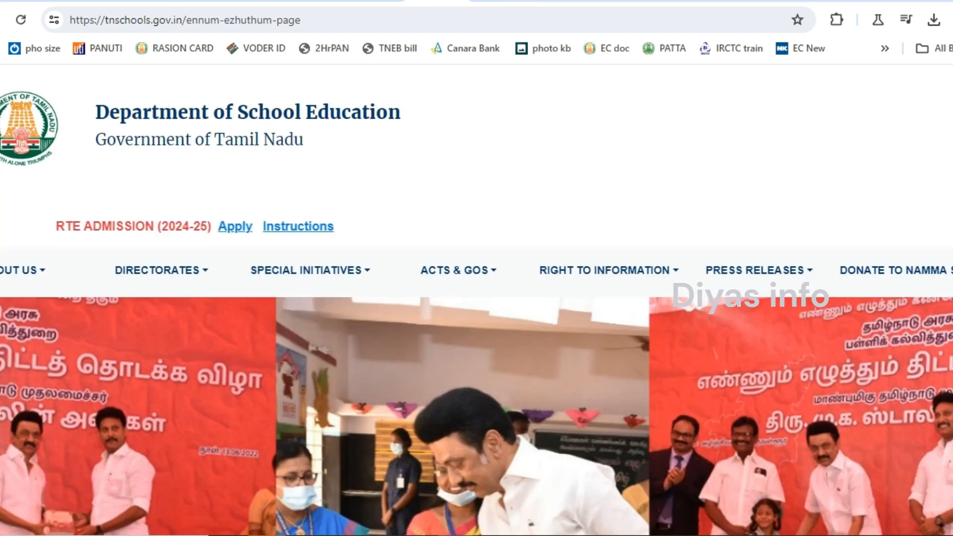
click(365, 273)
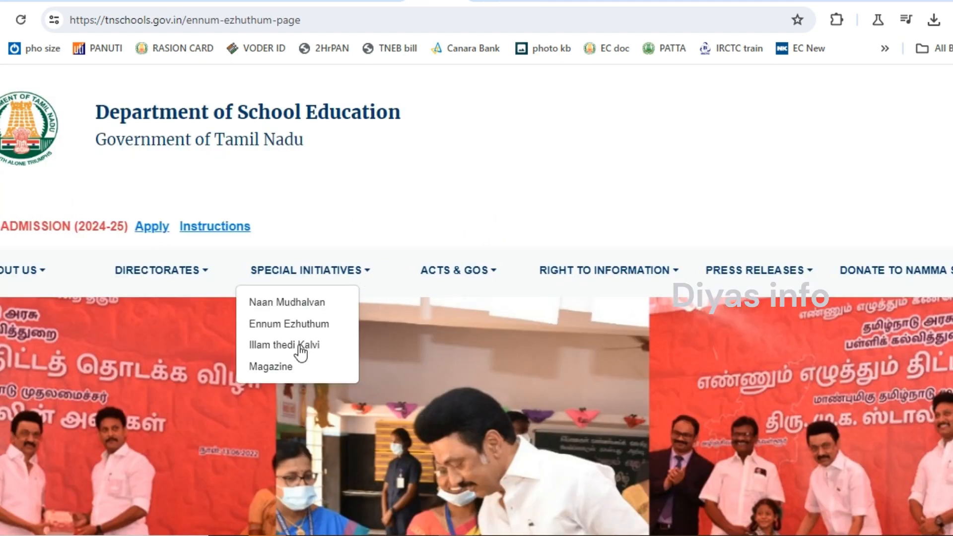
click(278, 370)
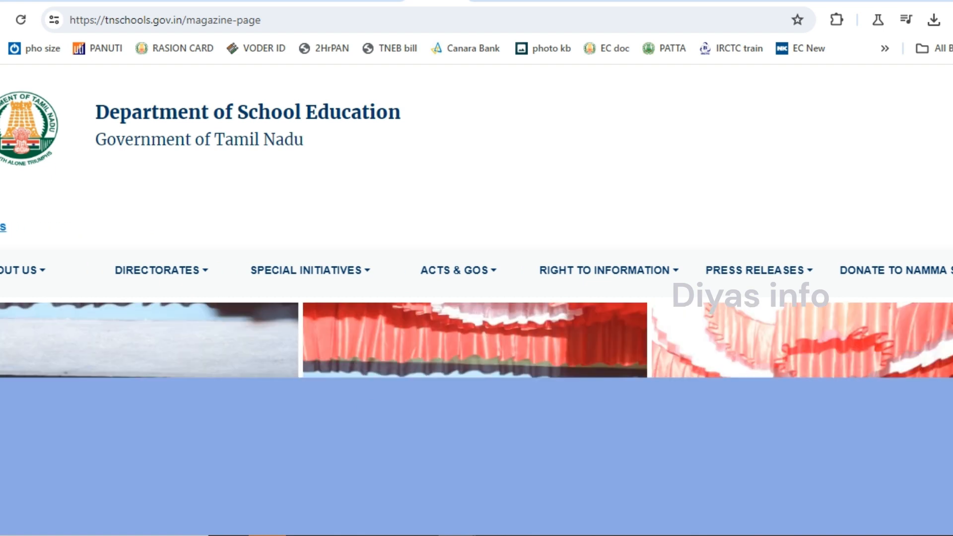
scroll(477, 299, down, 3)
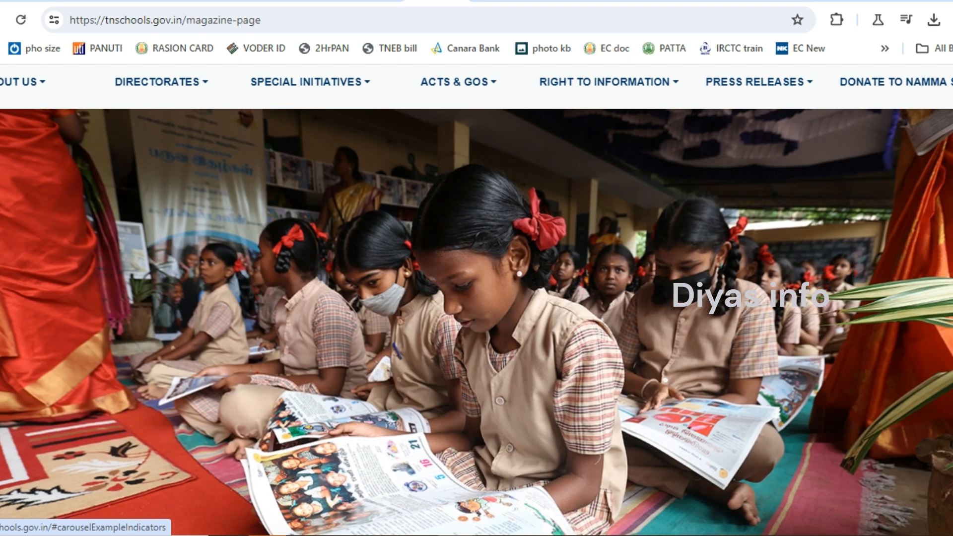
scroll(477, 298, down, 1)
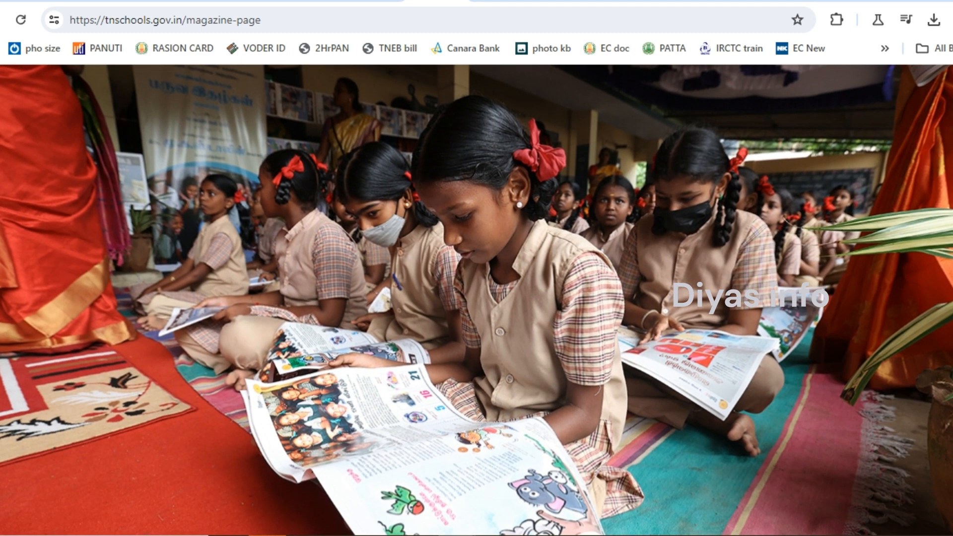